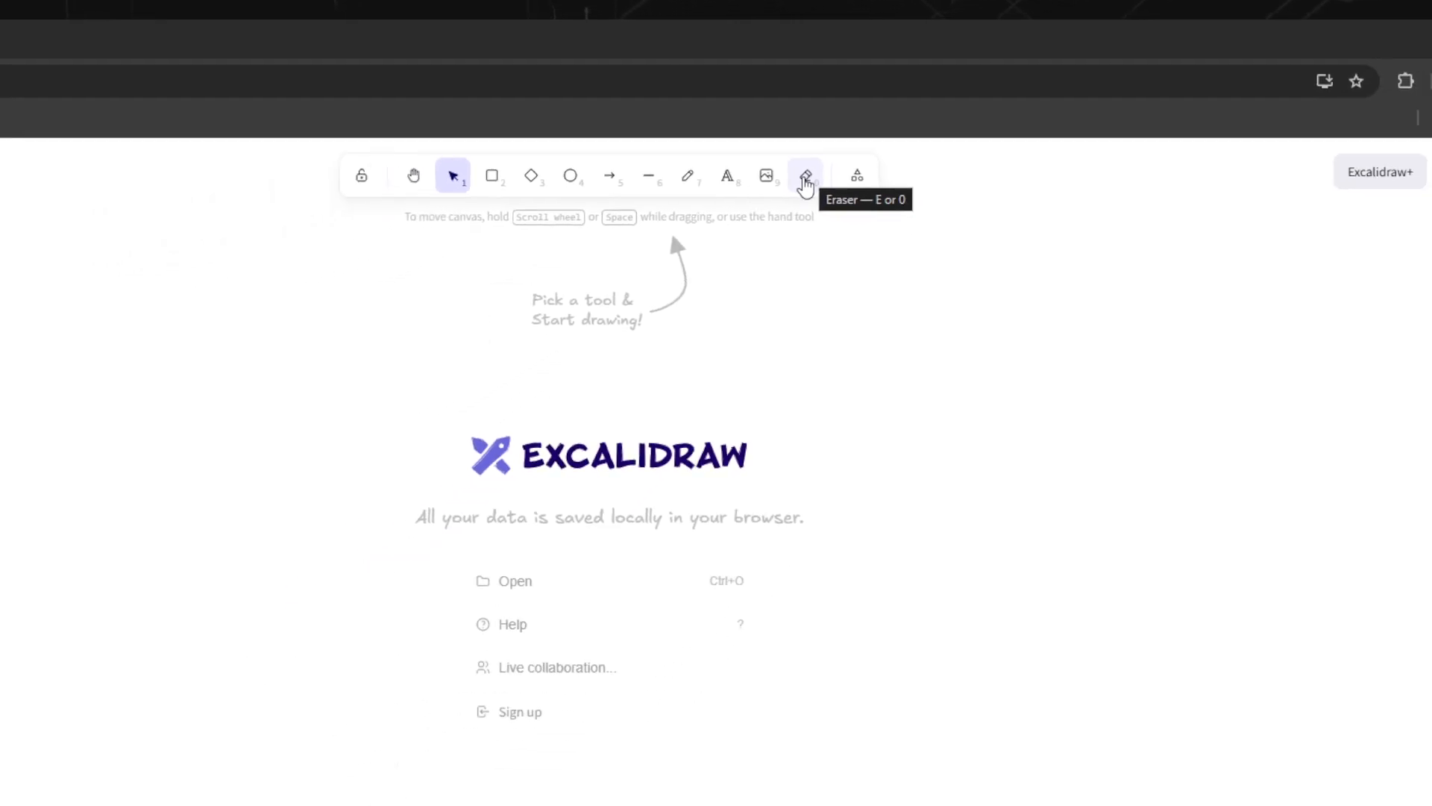
- Draw a tall rectangle, a circle placed well to its right, and a second tall rectangle directly below the first
{"action": "left_click", "coordinate": [626, 138]}
{"action": "left_click_drag", "start_coordinate": [501, 251], "coordinate": [625, 403]}
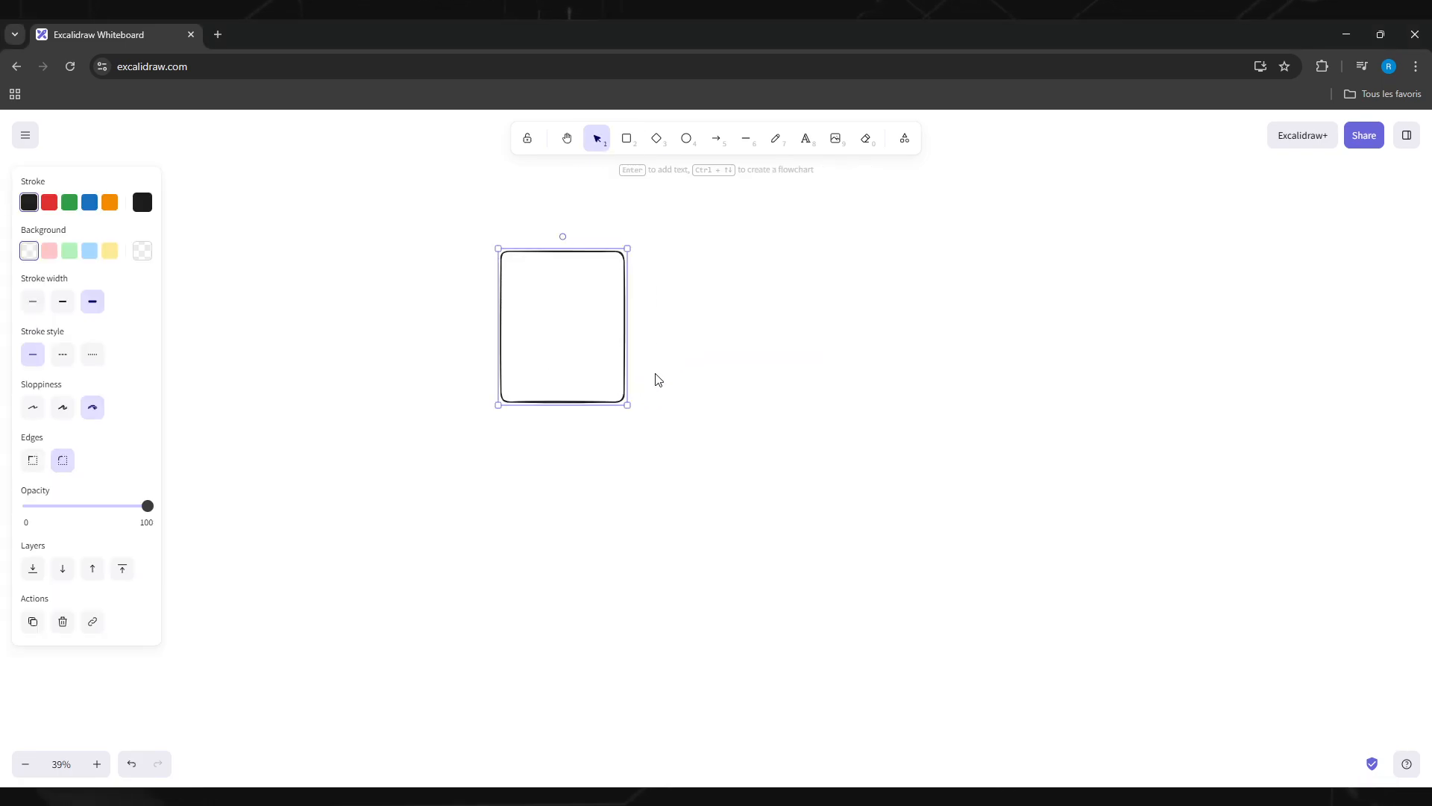
{"action": "left_click", "coordinate": [686, 138]}
{"action": "left_click_drag", "start_coordinate": [752, 239], "coordinate": [910, 390]}
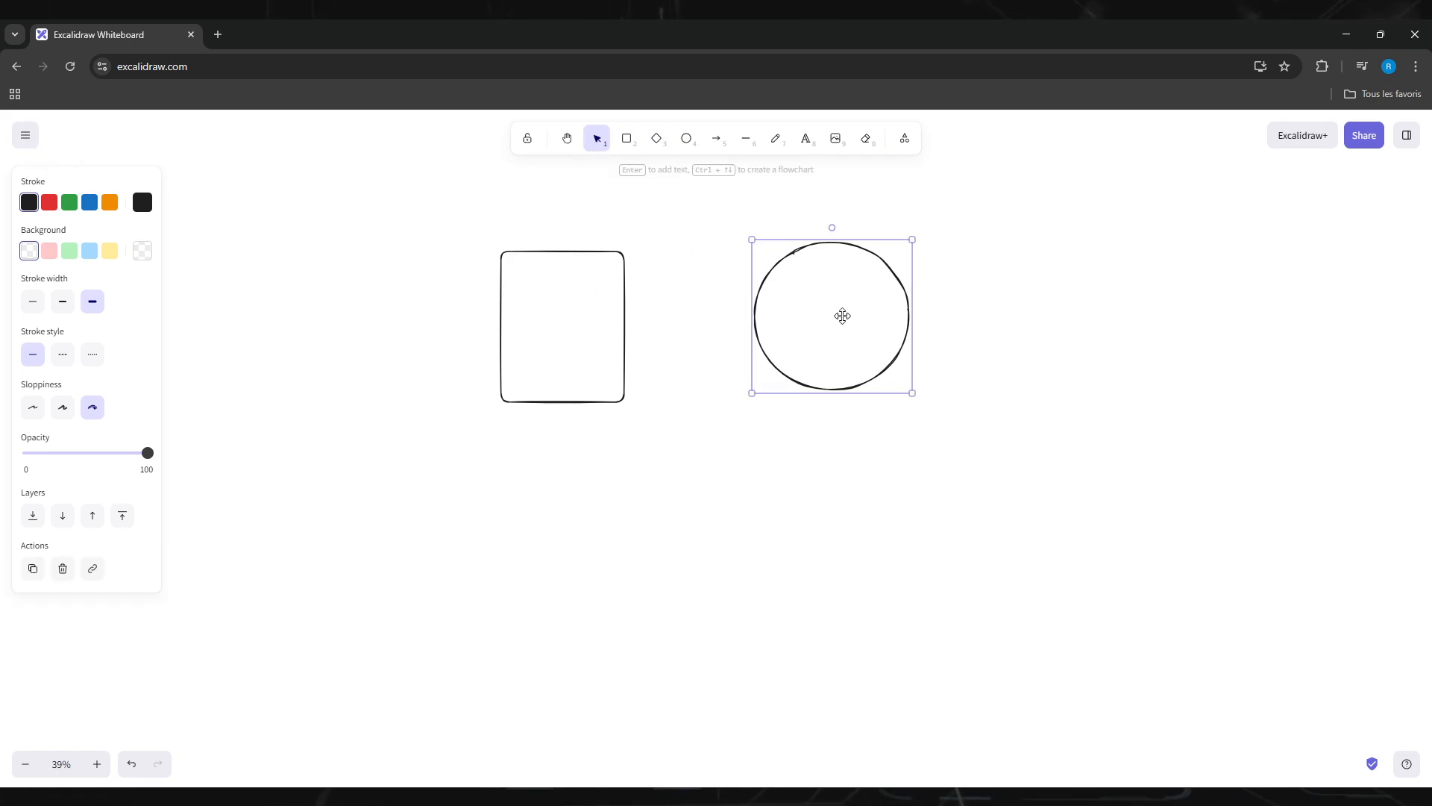
{"action": "left_click_drag", "start_coordinate": [829, 313], "coordinate": [999, 329]}
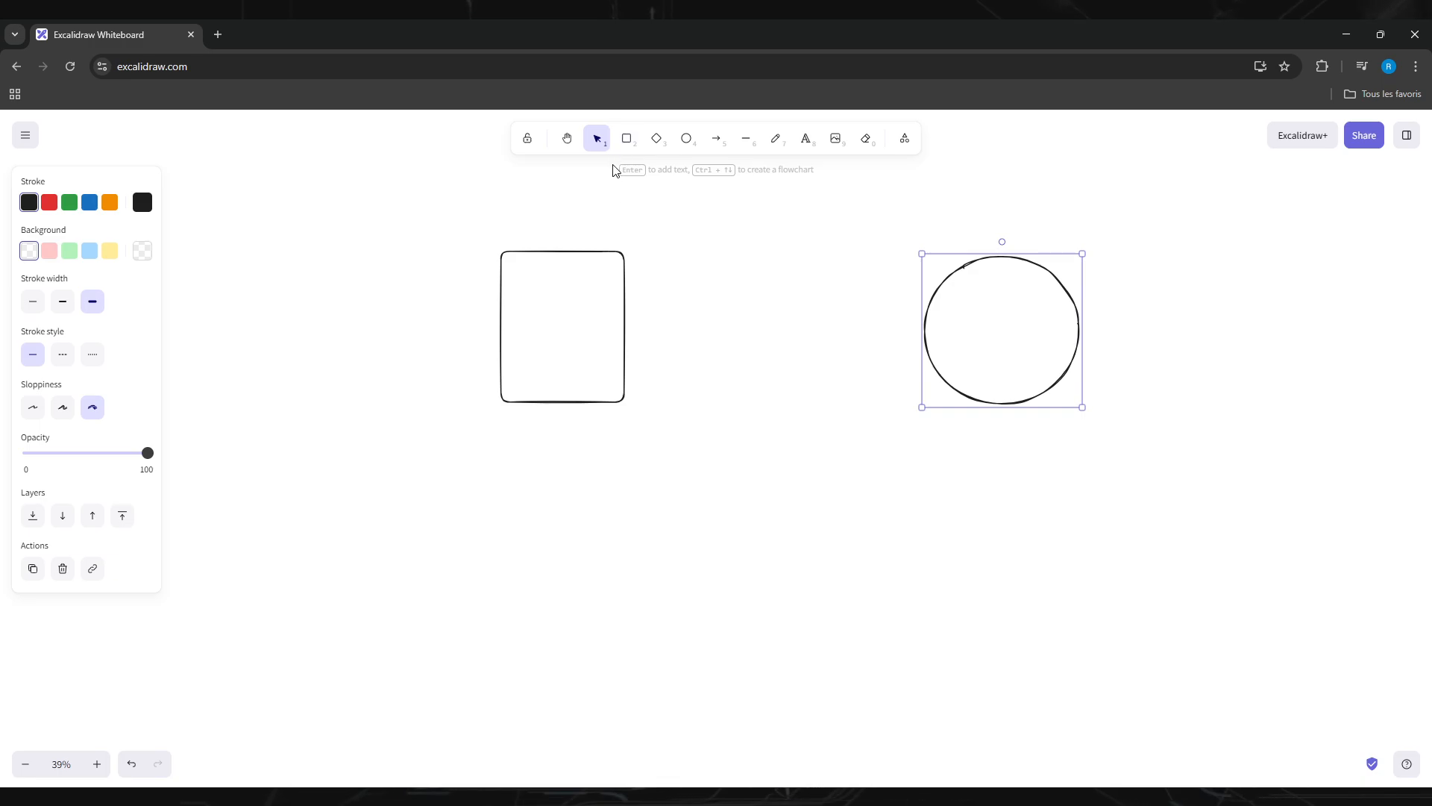
{"action": "left_click", "coordinate": [625, 141]}
{"action": "left_click_drag", "start_coordinate": [693, 266], "coordinate": [563, 702]}
- Connect each rectangle to the circle with an arrow pointing at the circle
{"action": "left_click", "coordinate": [716, 138]}
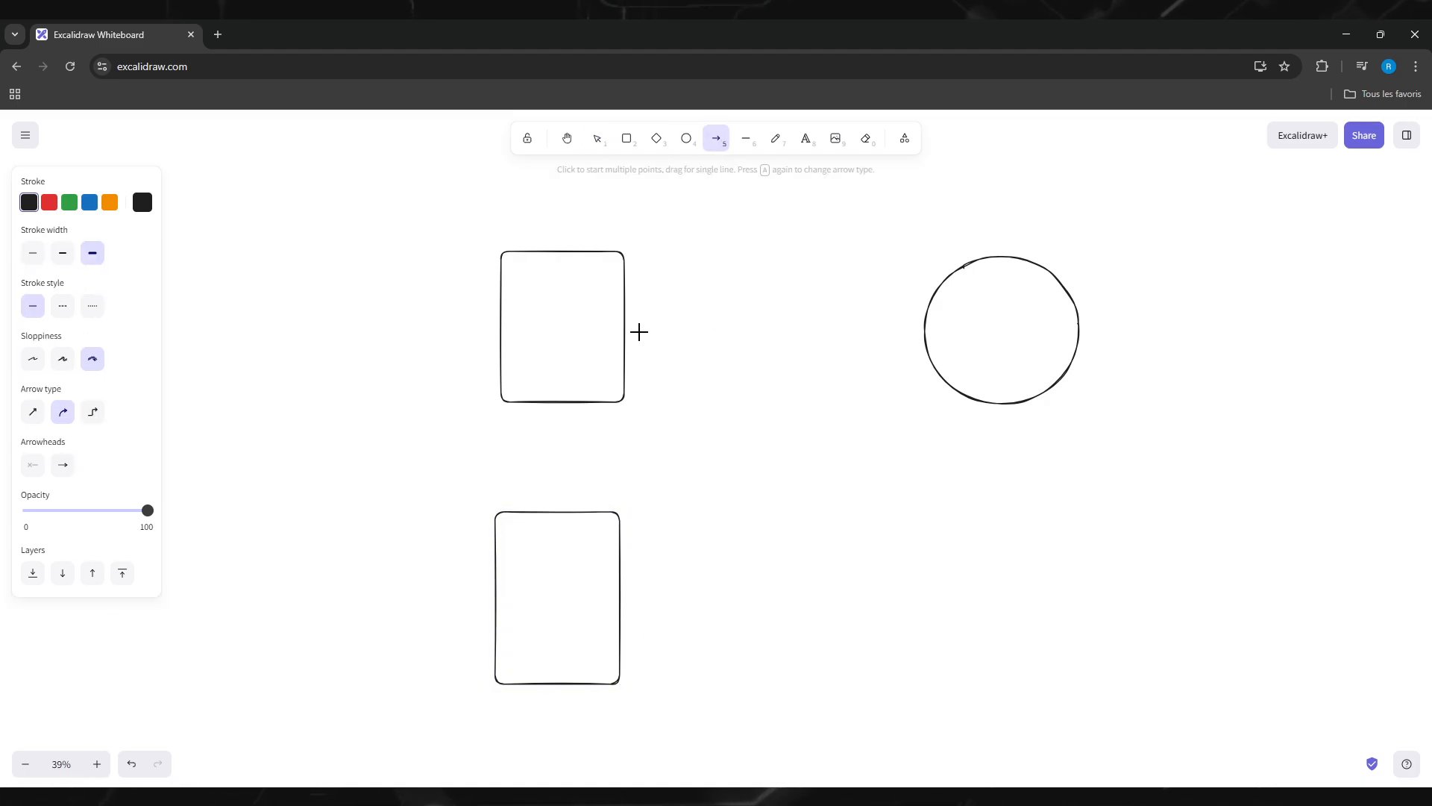
{"action": "left_click_drag", "start_coordinate": [627, 331], "coordinate": [951, 334]}
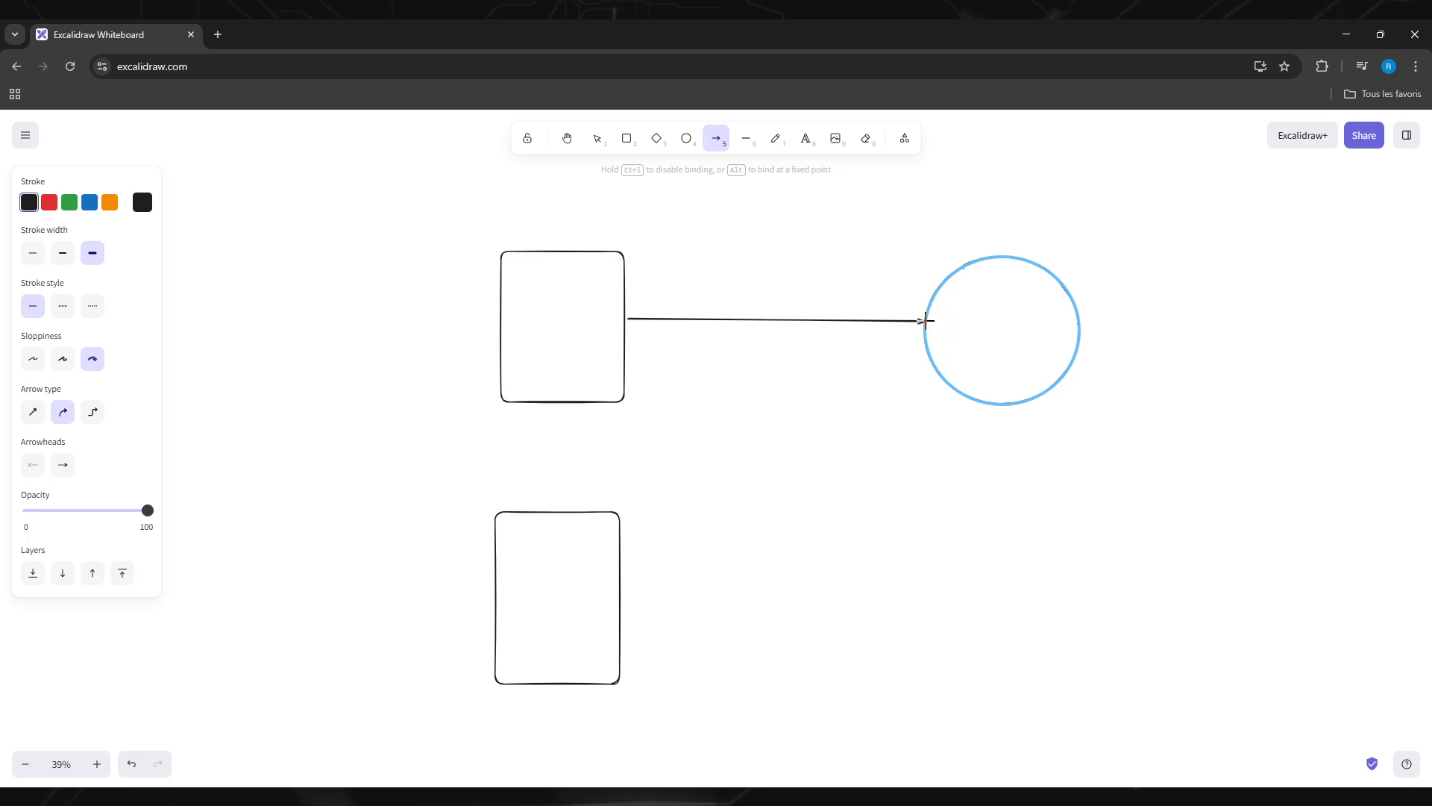
{"action": "left_click", "coordinate": [716, 139]}
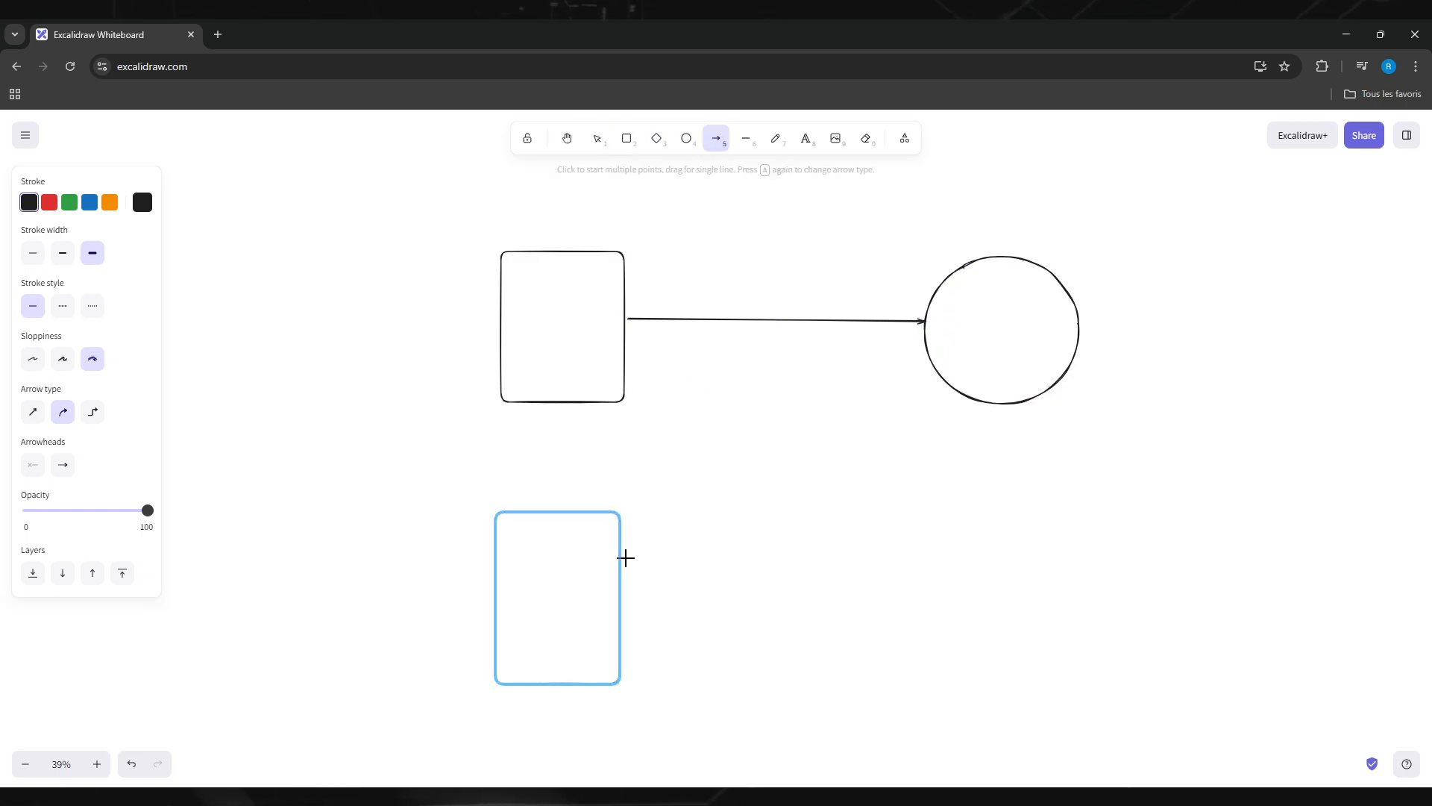
{"action": "left_click_drag", "start_coordinate": [623, 592], "coordinate": [945, 387]}
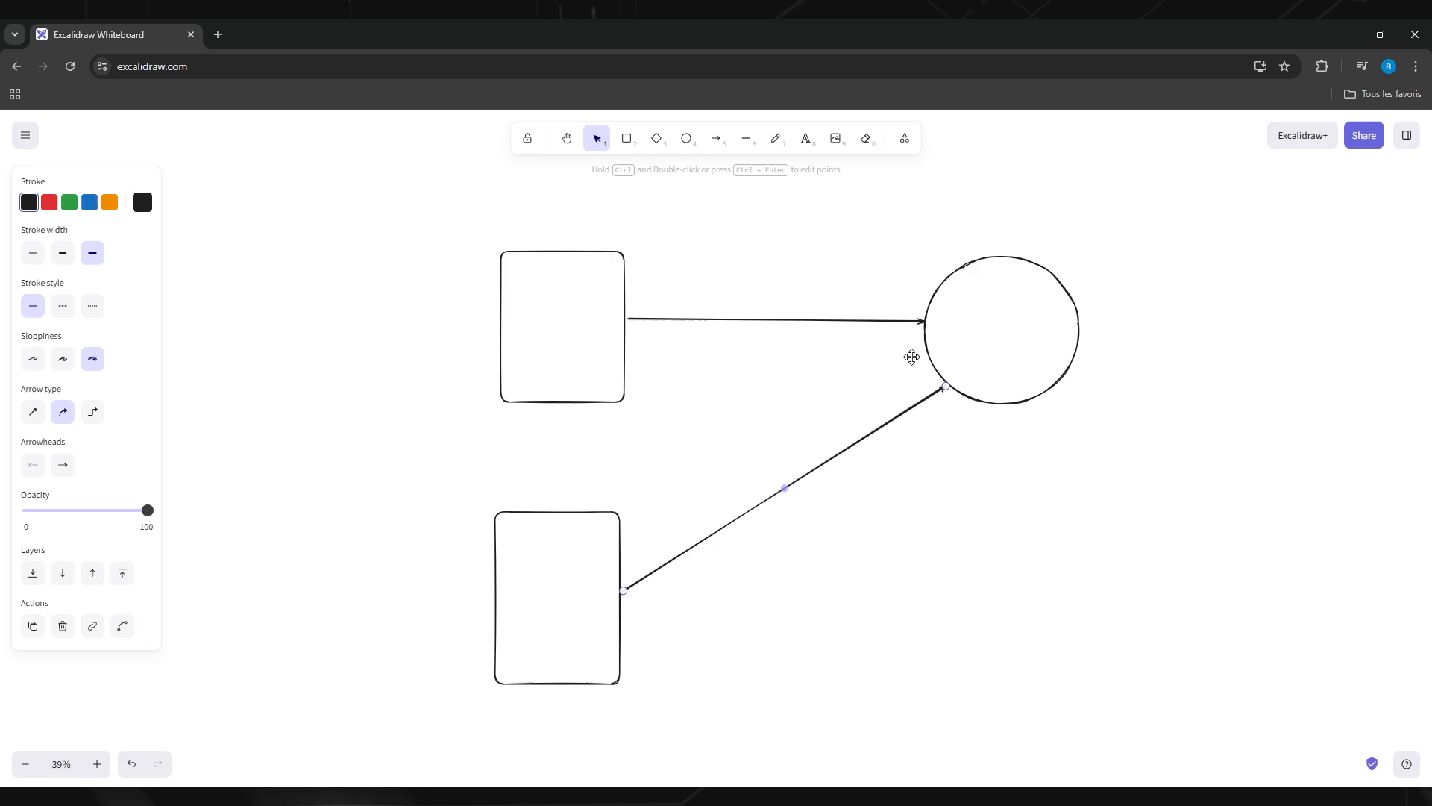
- Handwrite 1 under the upper rectangle, 2 under the lower rectangle and 3 under the circle
{"action": "left_click", "coordinate": [778, 140]}
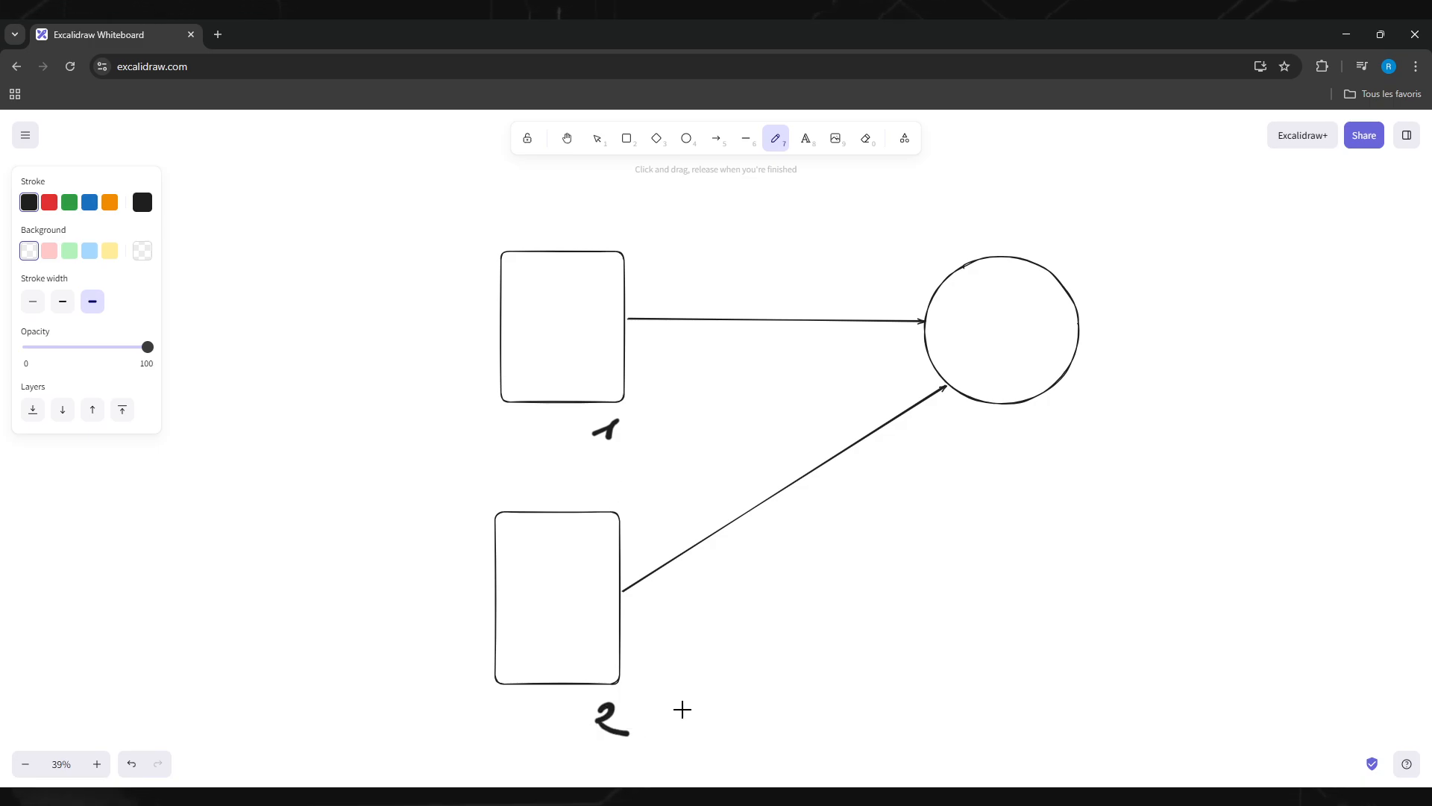
{"action": "left_click_drag", "start_coordinate": [1063, 406], "coordinate": [1064, 408]}
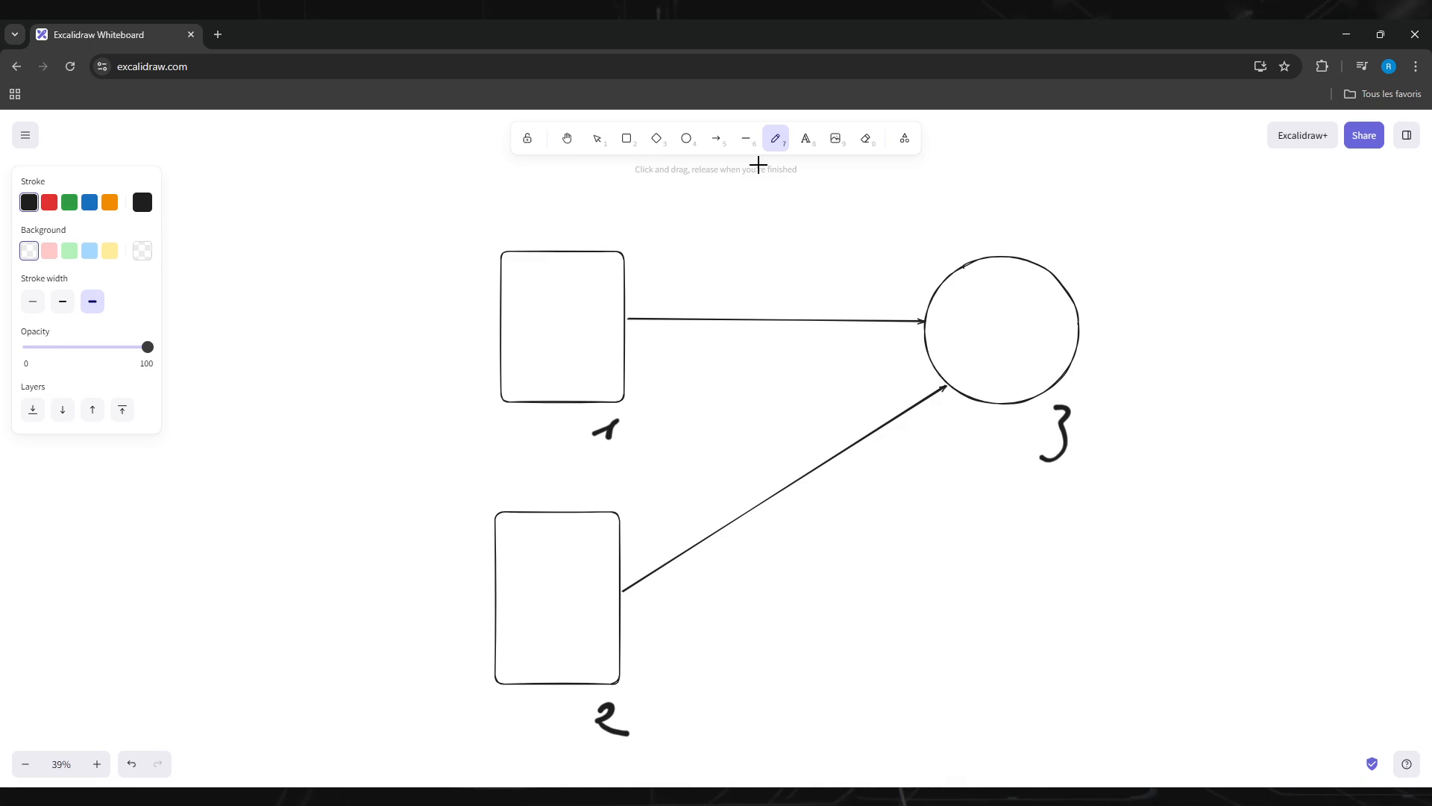
- Add the label "Text" inside the upper rectangle and move it to the rectangle's centre
{"action": "left_click", "coordinate": [807, 141]}
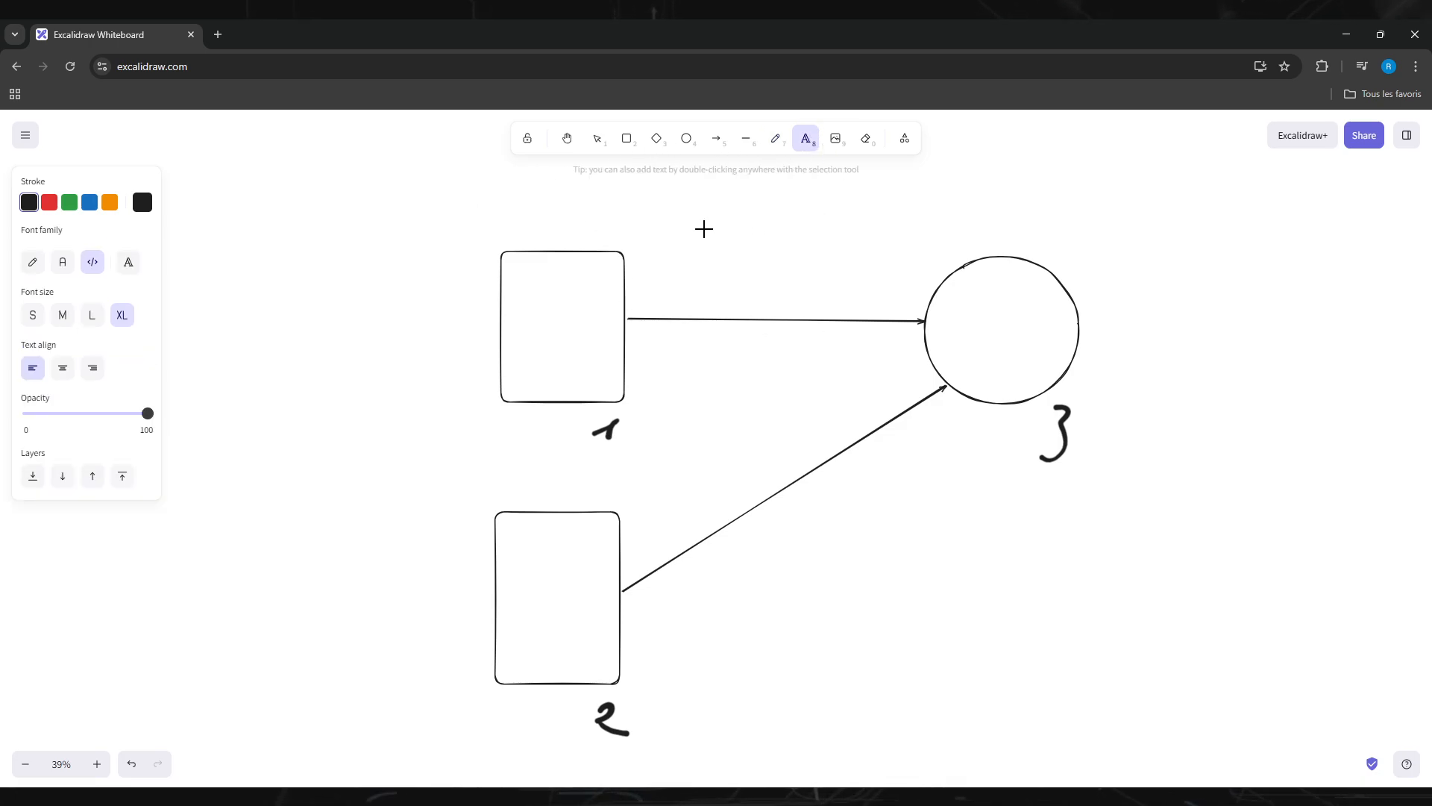
{"action": "left_click", "coordinate": [535, 300]}
{"action": "type", "text": "T"}
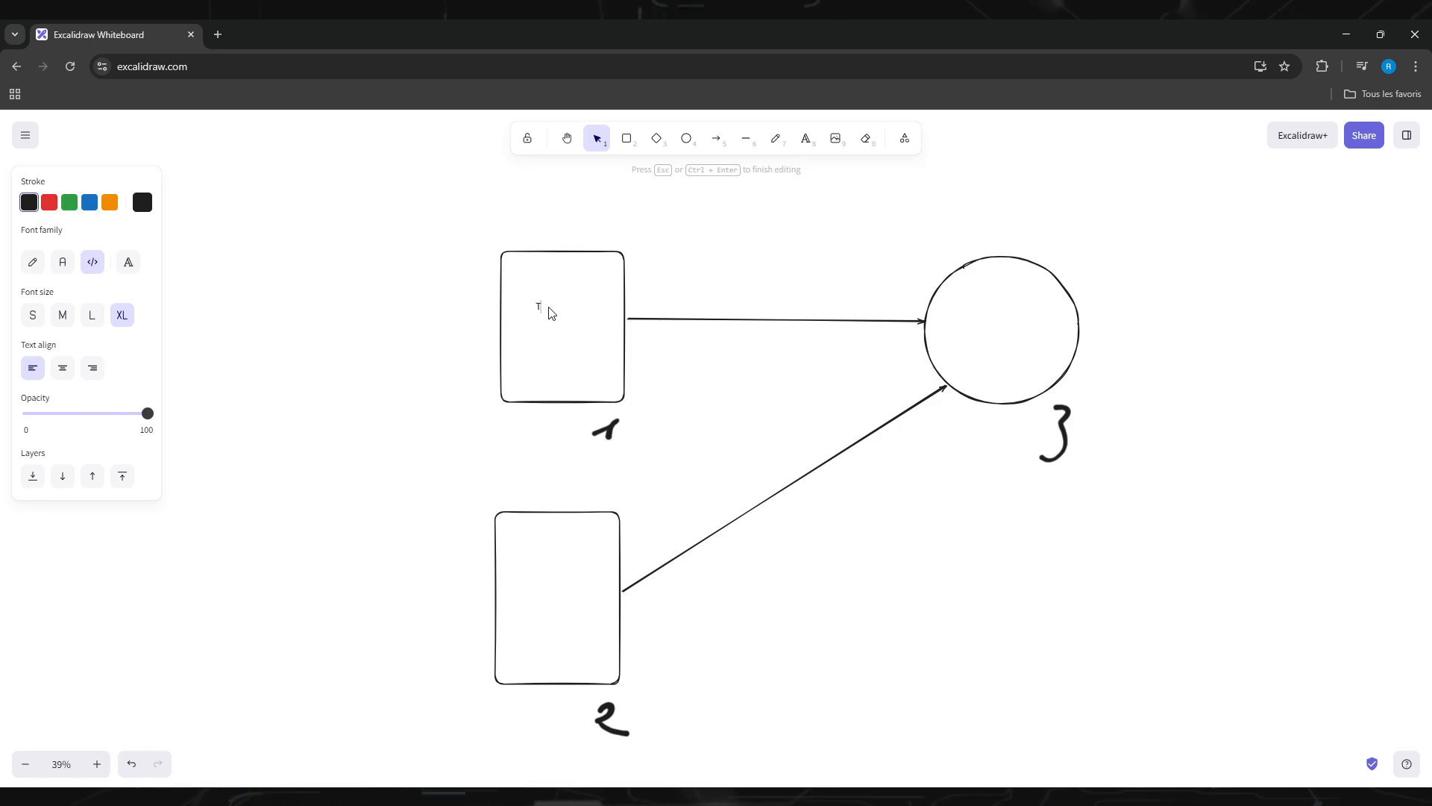
{"action": "type", "text": "e"}
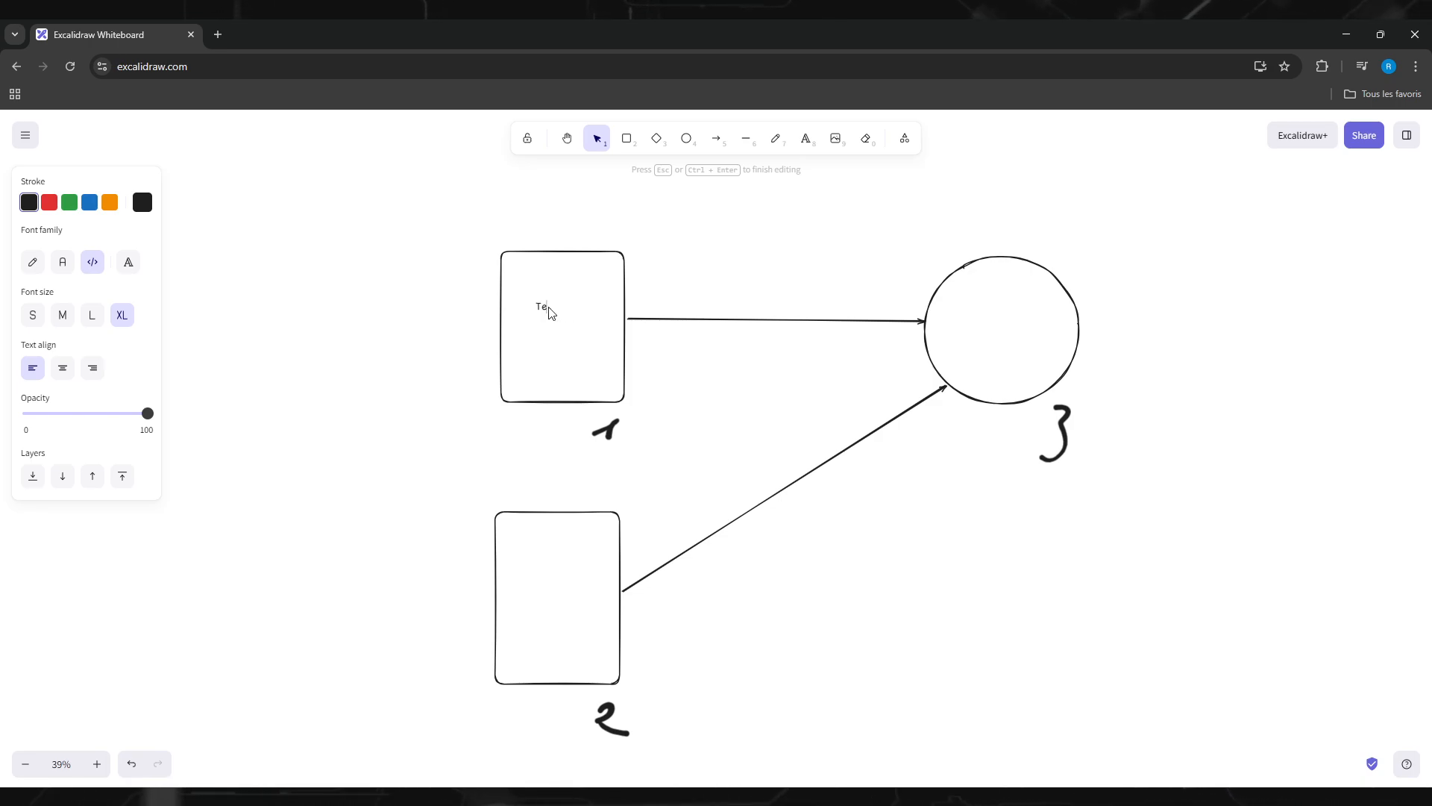
{"action": "type", "text": "xt"}
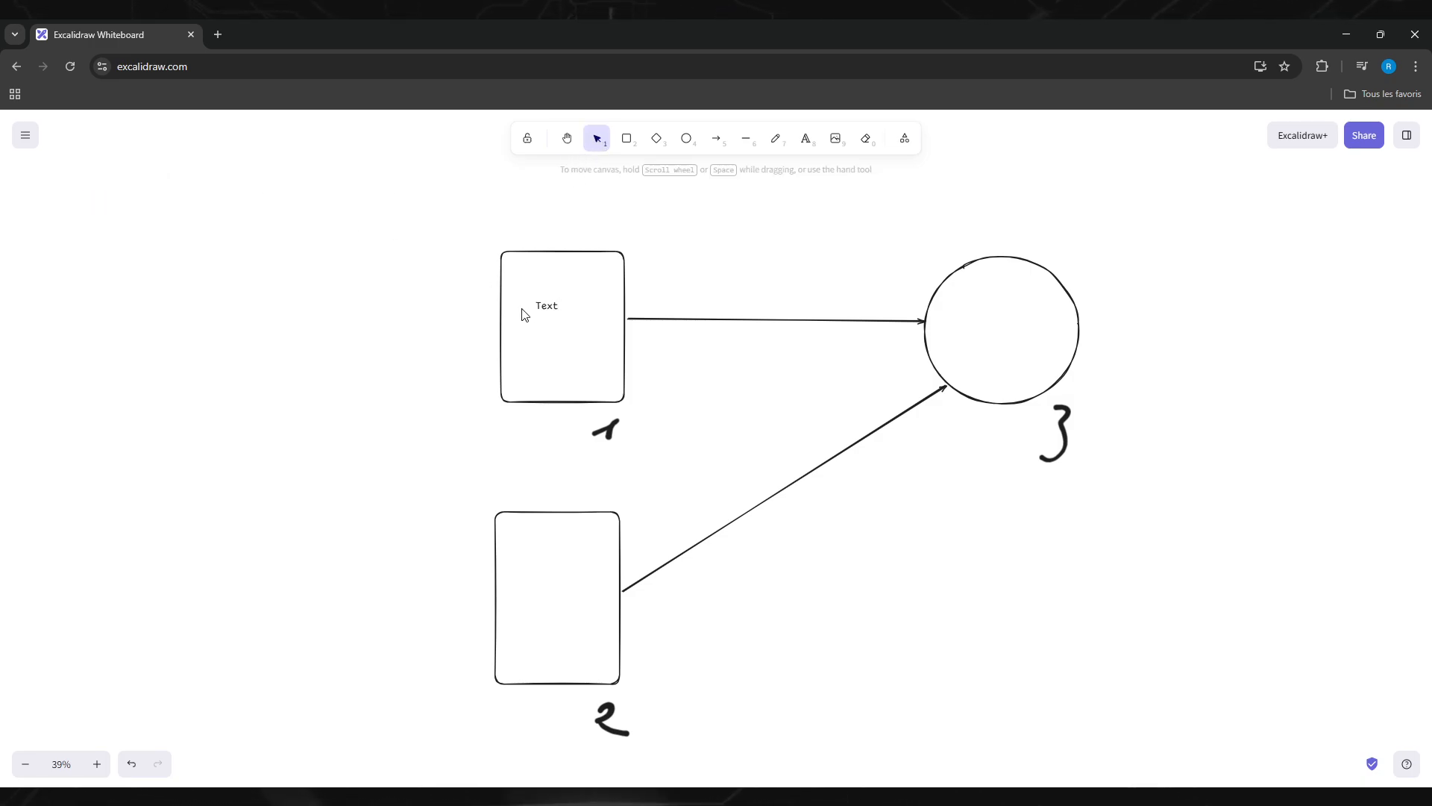
{"action": "key", "text": "Escape"}
{"action": "left_click_drag", "start_coordinate": [545, 307], "coordinate": [559, 322]}
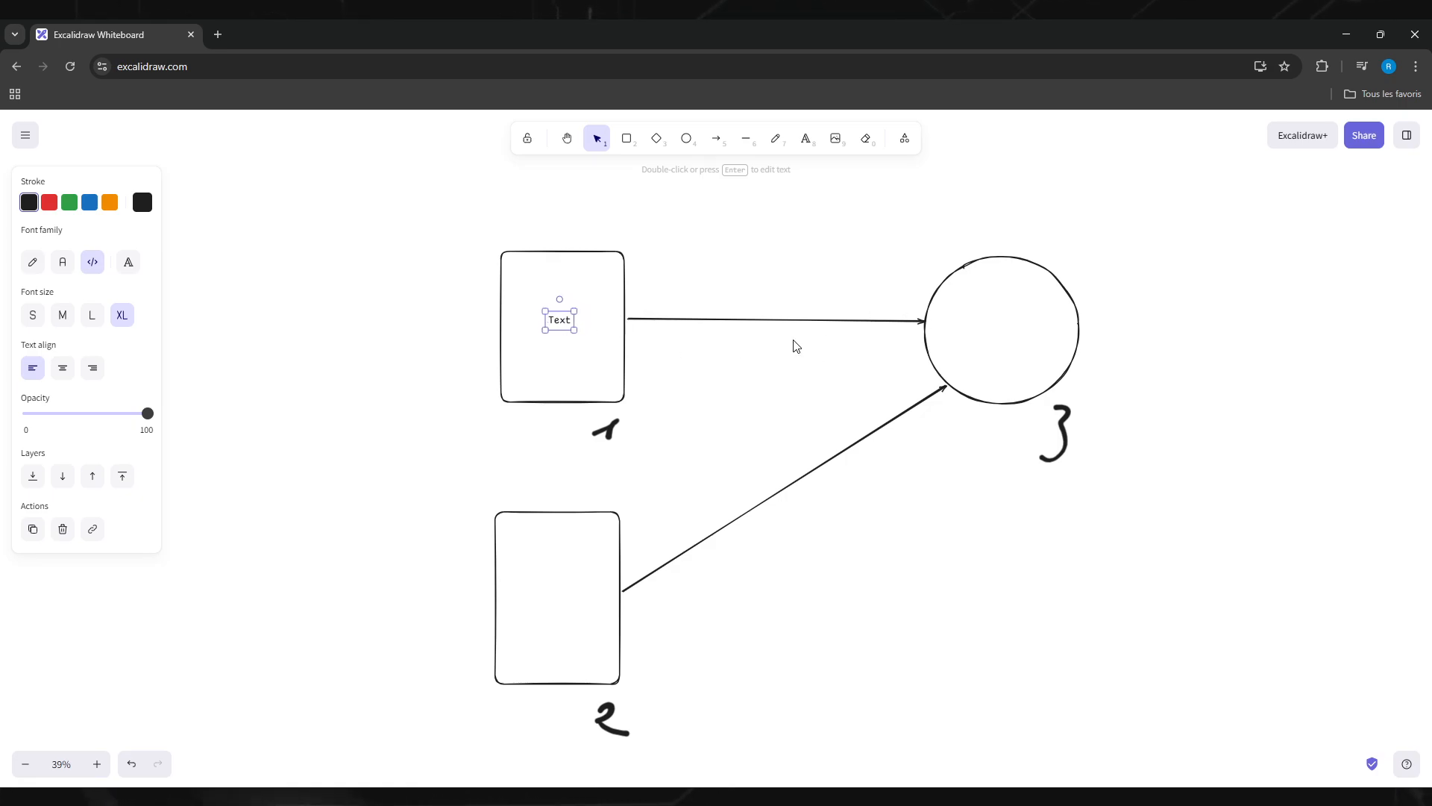
- Nudge the circle slightly up and to the right with both arrows attached
{"action": "left_click", "coordinate": [972, 340]}
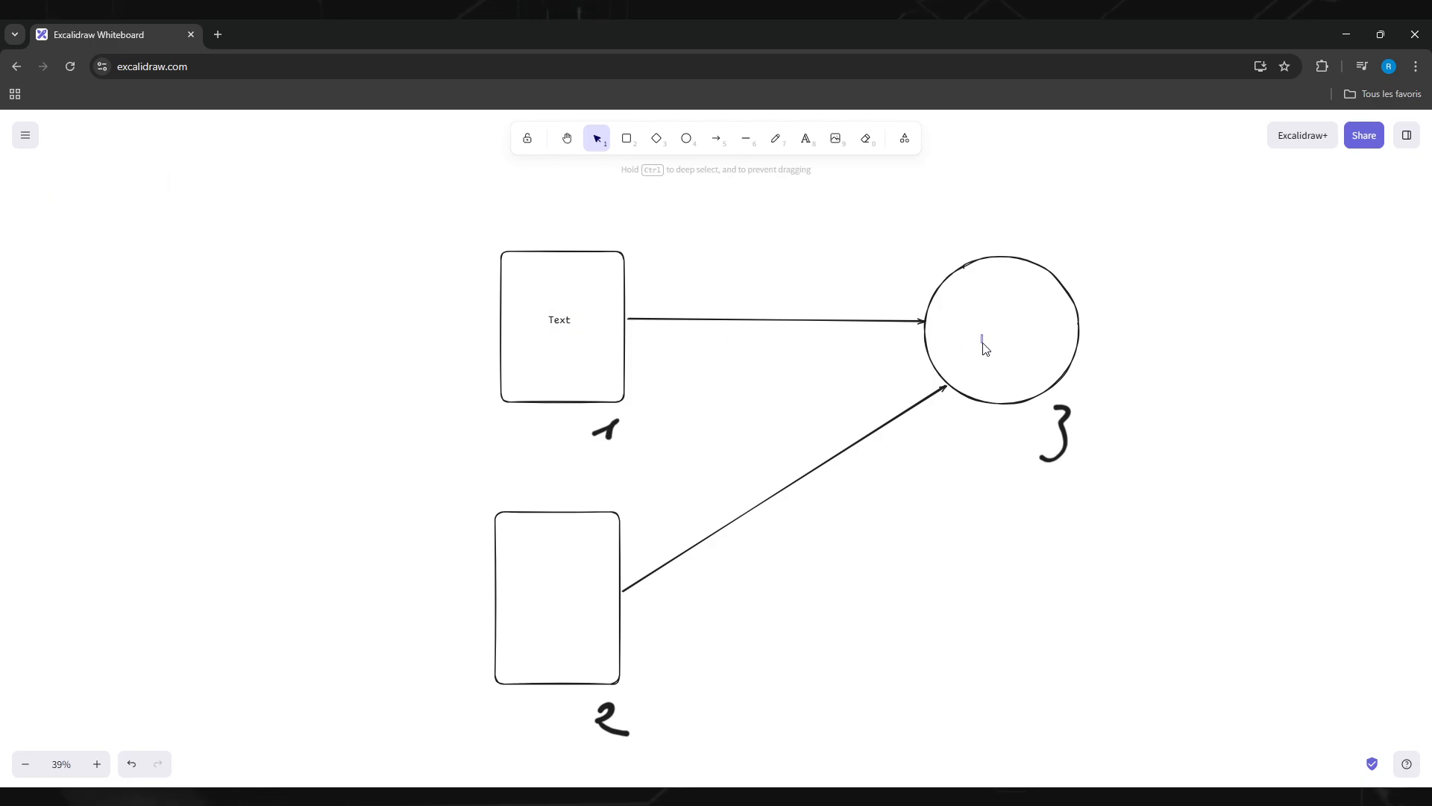
{"action": "mouse_move", "coordinate": [954, 270]}
{"action": "left_mouse_down"}
{"action": "mouse_move", "coordinate": [1081, 265]}
{"action": "mouse_move", "coordinate": [978, 287]}
{"action": "mouse_move", "coordinate": [966, 261]}
{"action": "left_mouse_up"}
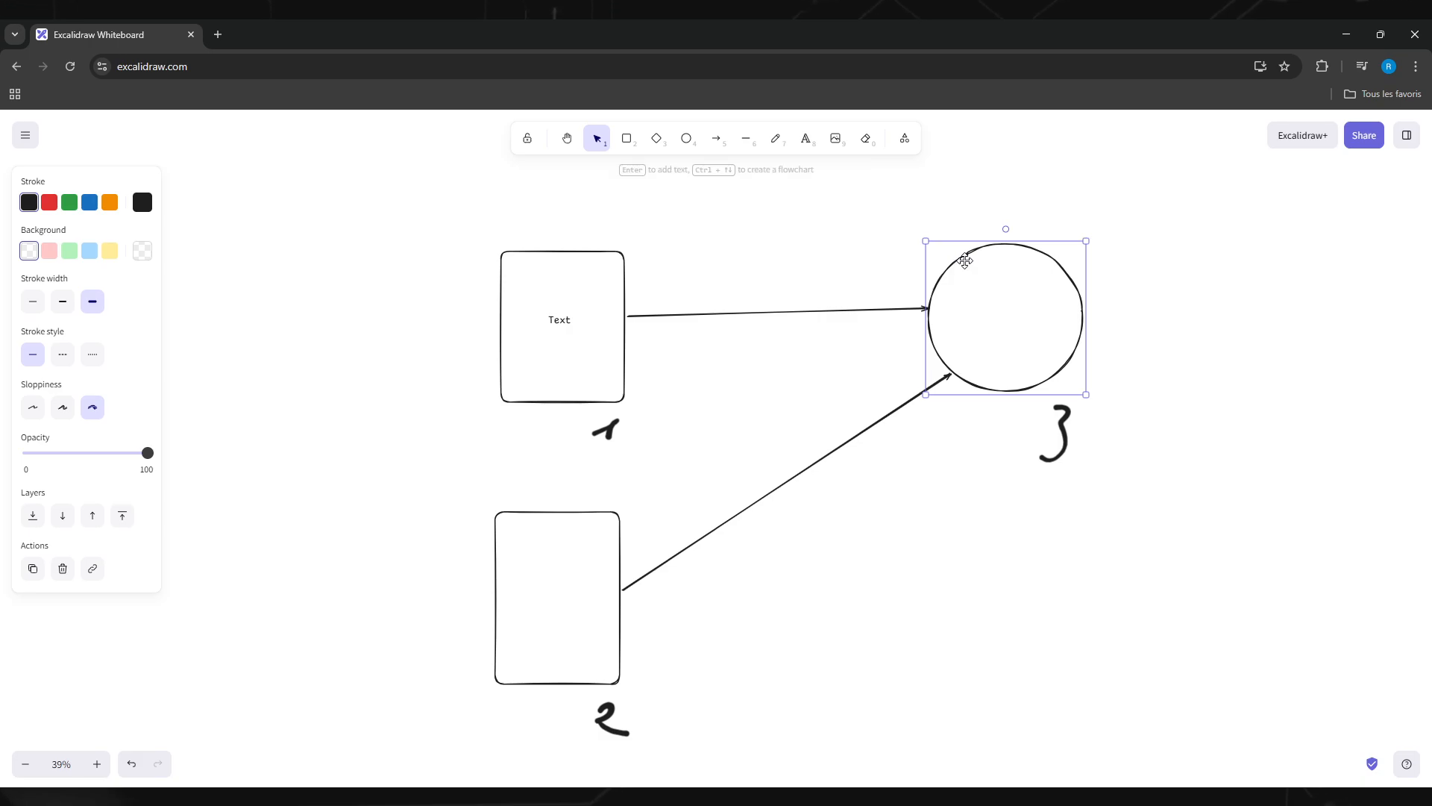
- Select all shapes, arrows and labels on the canvas and delete them
{"action": "left_click_drag", "start_coordinate": [461, 173], "coordinate": [1087, 746]}
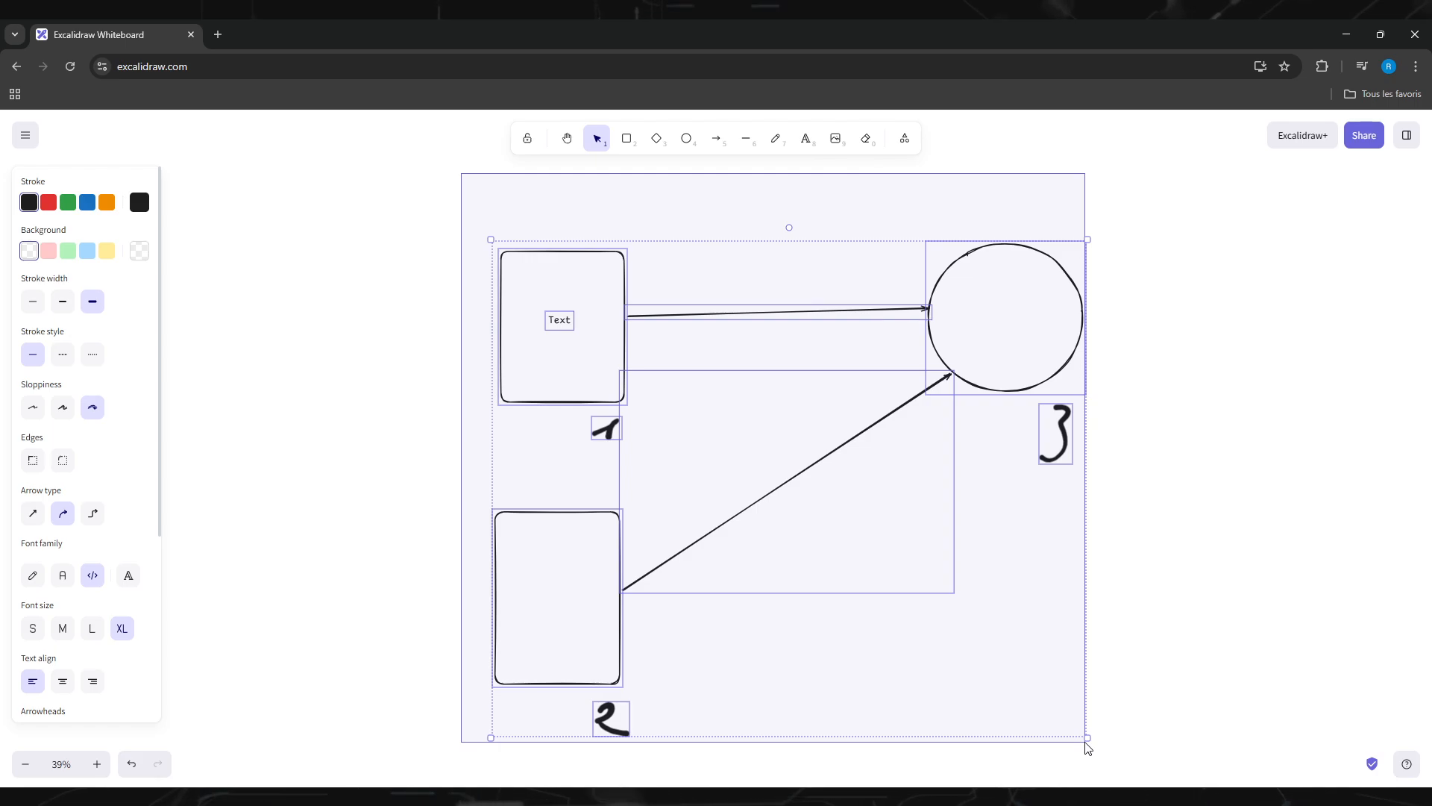
{"action": "left_click_drag", "start_coordinate": [1088, 749], "coordinate": [1086, 746]}
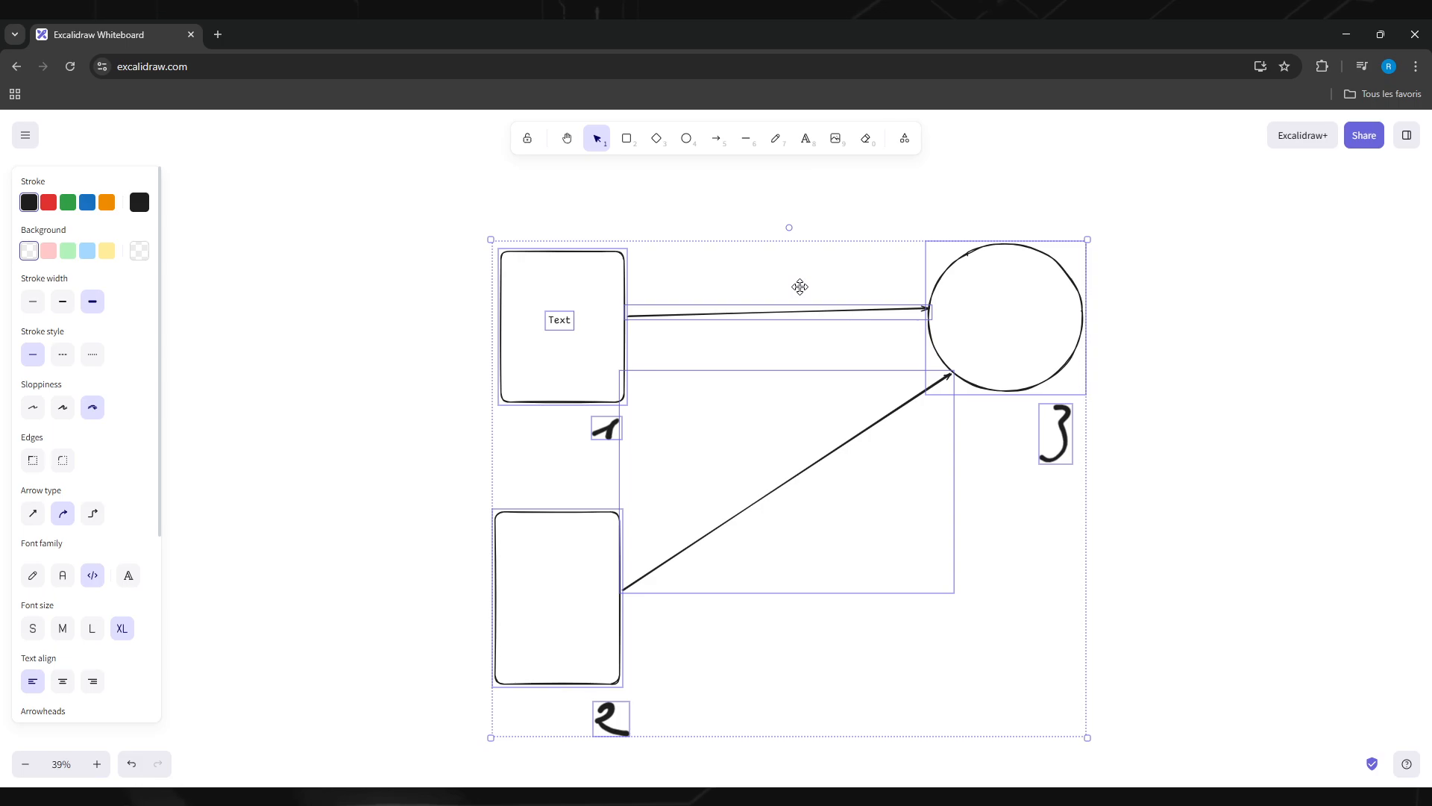
{"action": "key", "text": "Delete"}
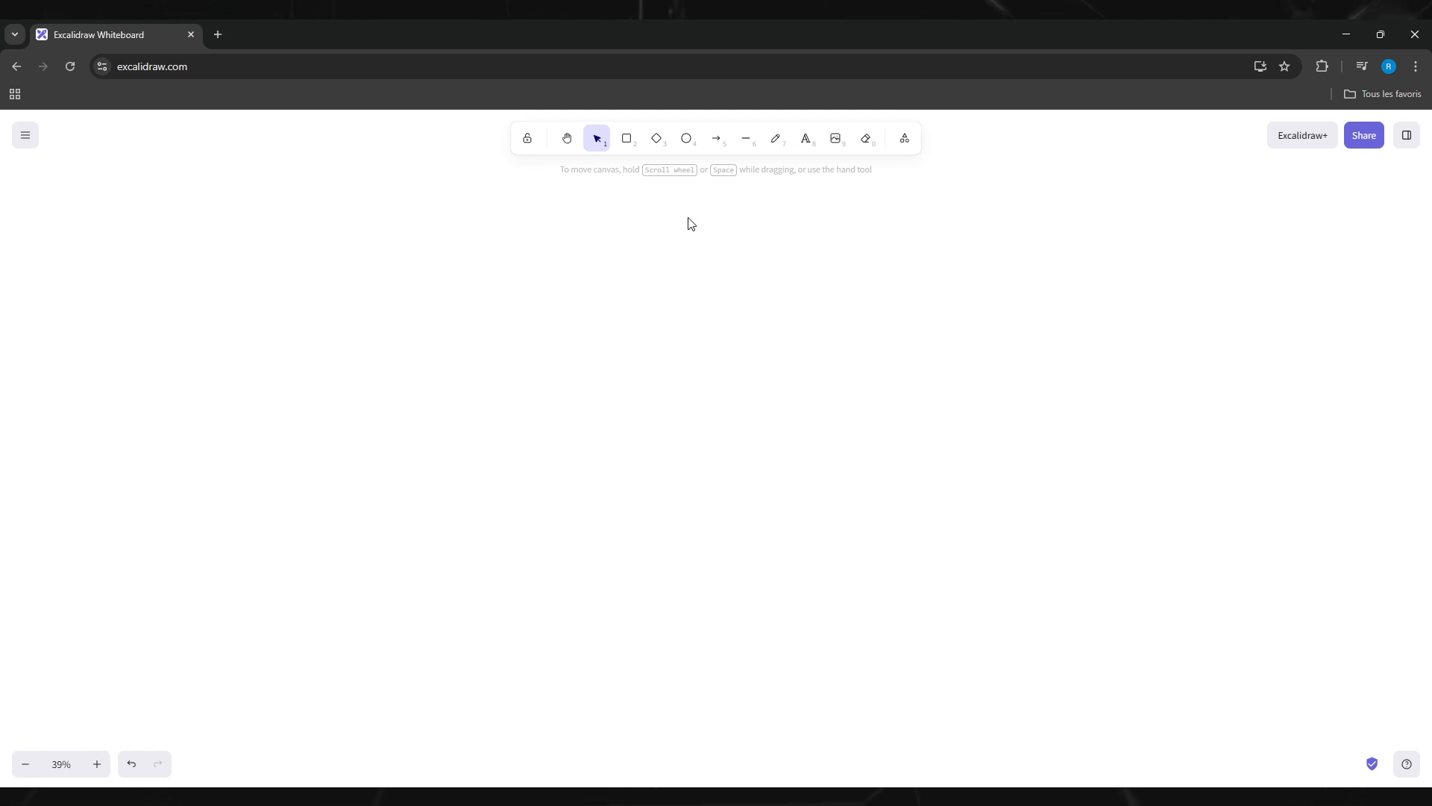
- Draw a roughly square rectangle and a wider rectangle beside it on its right
{"action": "left_click", "coordinate": [627, 140]}
{"action": "left_click_drag", "start_coordinate": [628, 306], "coordinate": [702, 386]}
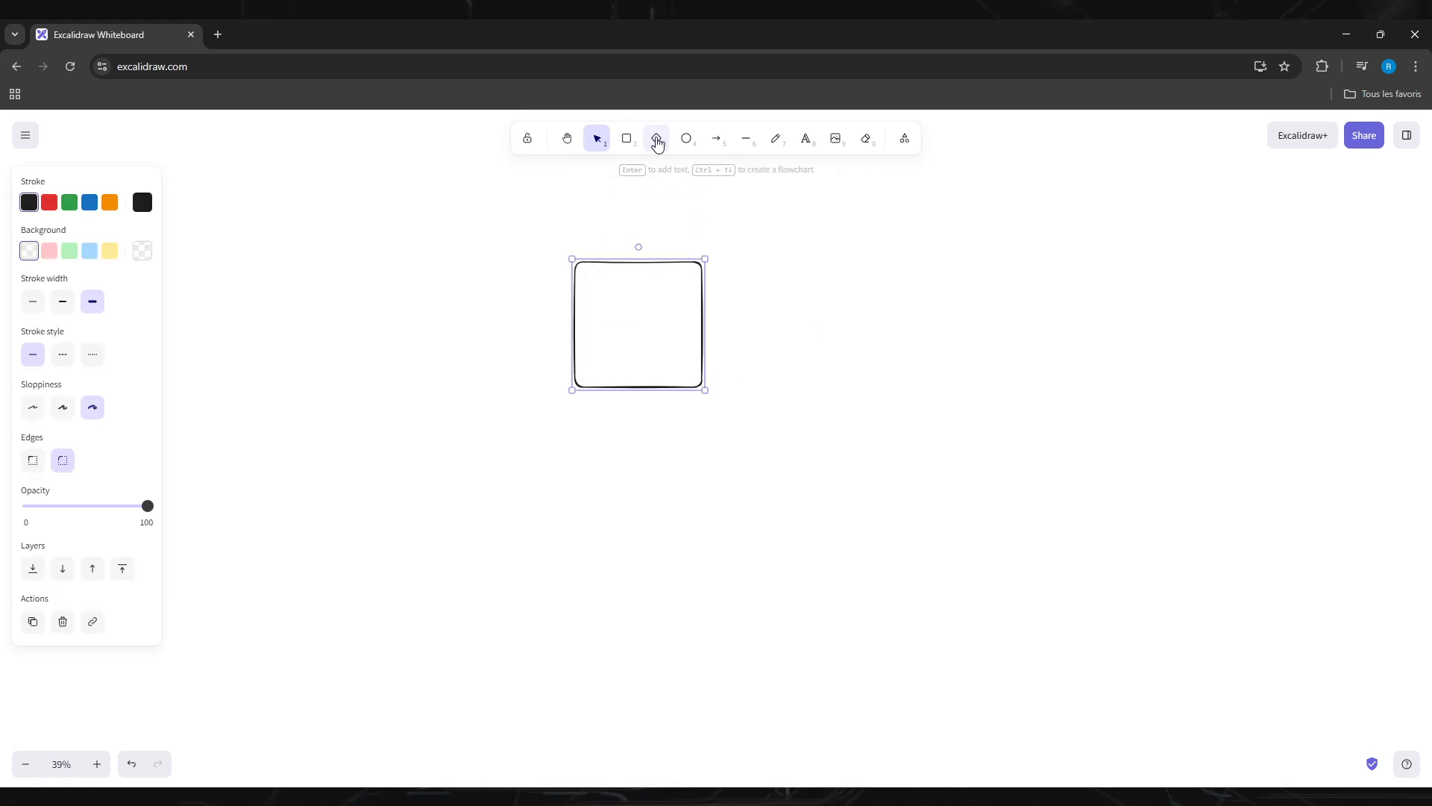
{"action": "left_click", "coordinate": [626, 139]}
{"action": "left_click_drag", "start_coordinate": [730, 252], "coordinate": [926, 380]}
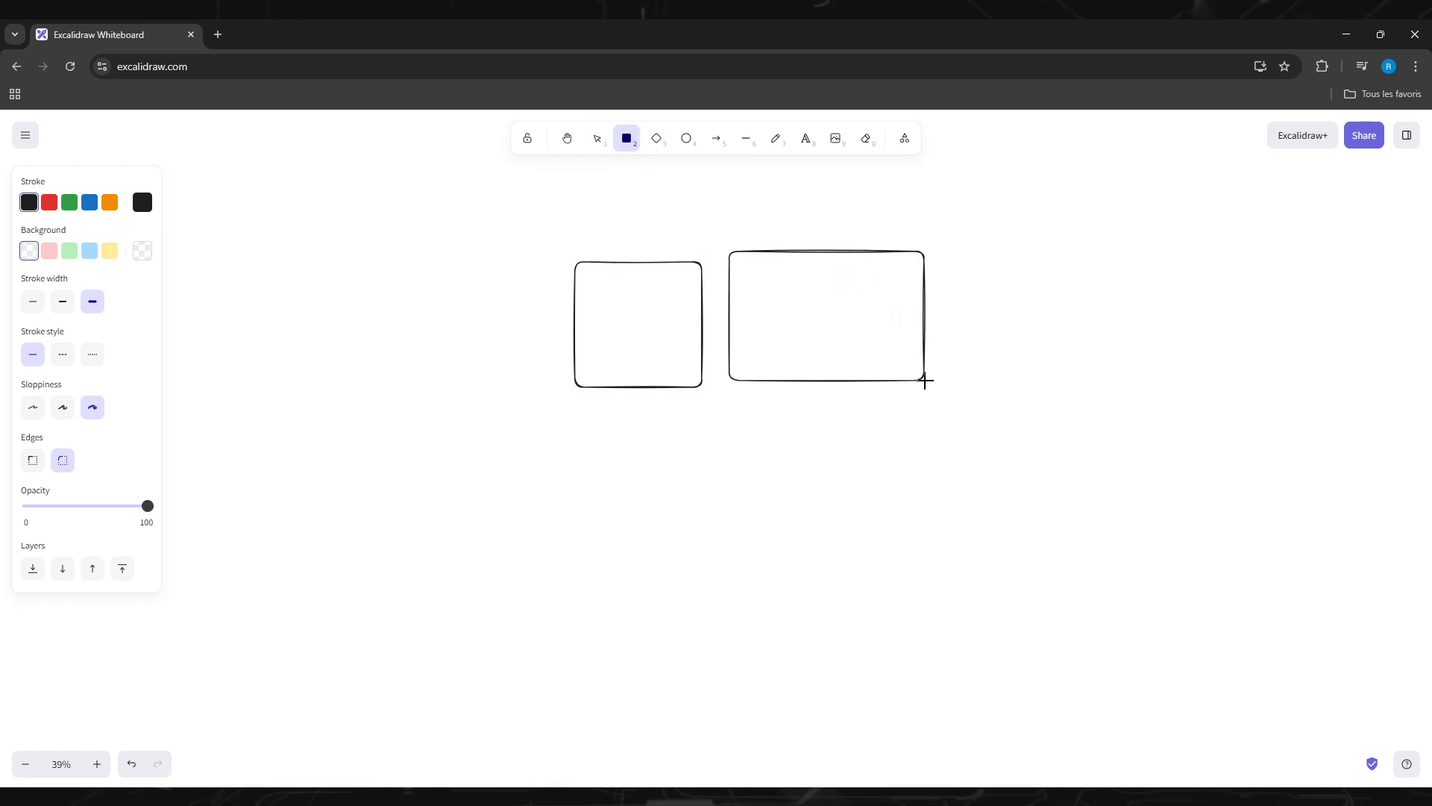
- Stretch the left rectangle's left edge outward until it is about as wide as the right rectangle
{"action": "left_click", "coordinate": [593, 312]}
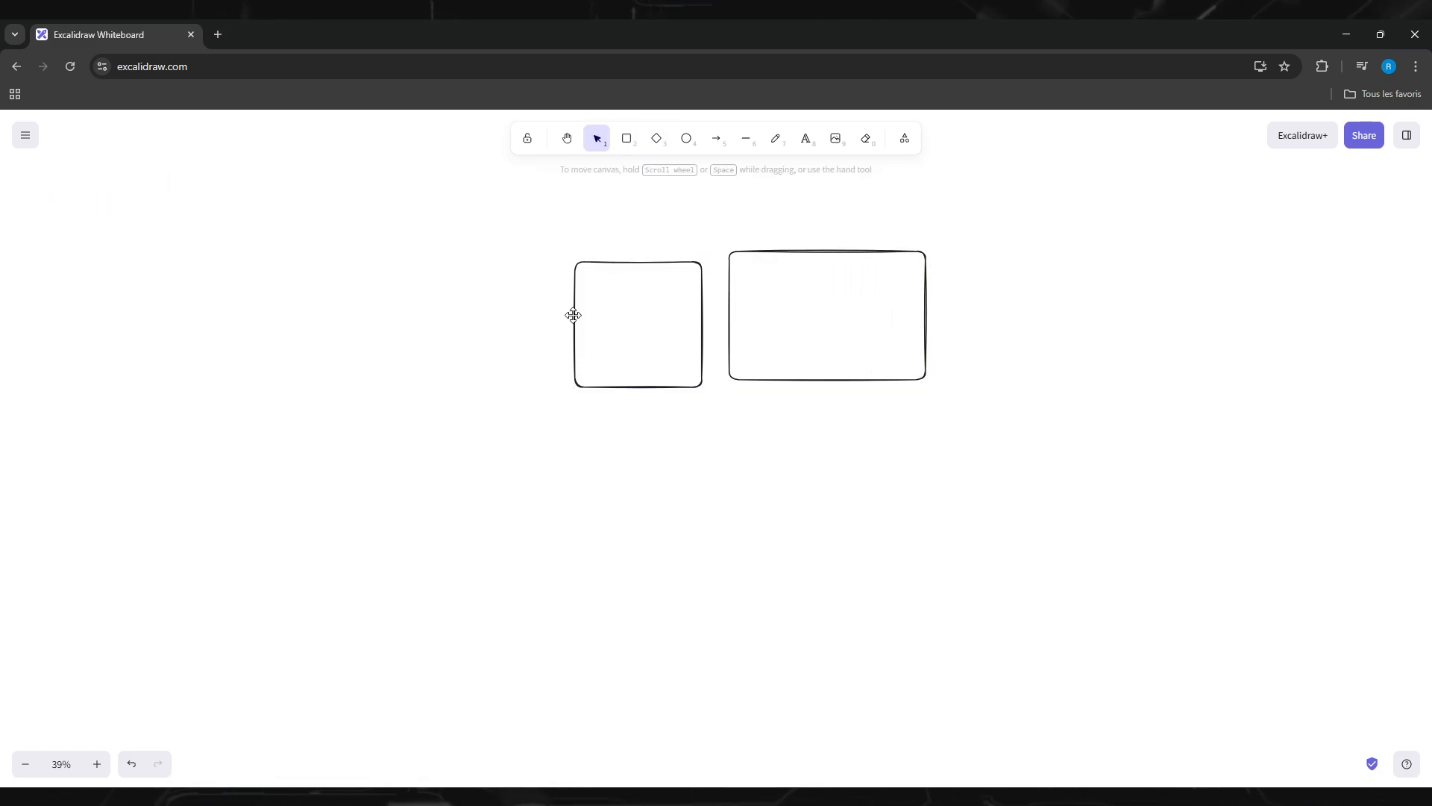
{"action": "left_click", "coordinate": [572, 313]}
{"action": "left_click_drag", "start_coordinate": [569, 326], "coordinate": [506, 327]}
{"action": "left_click", "coordinate": [739, 226]}
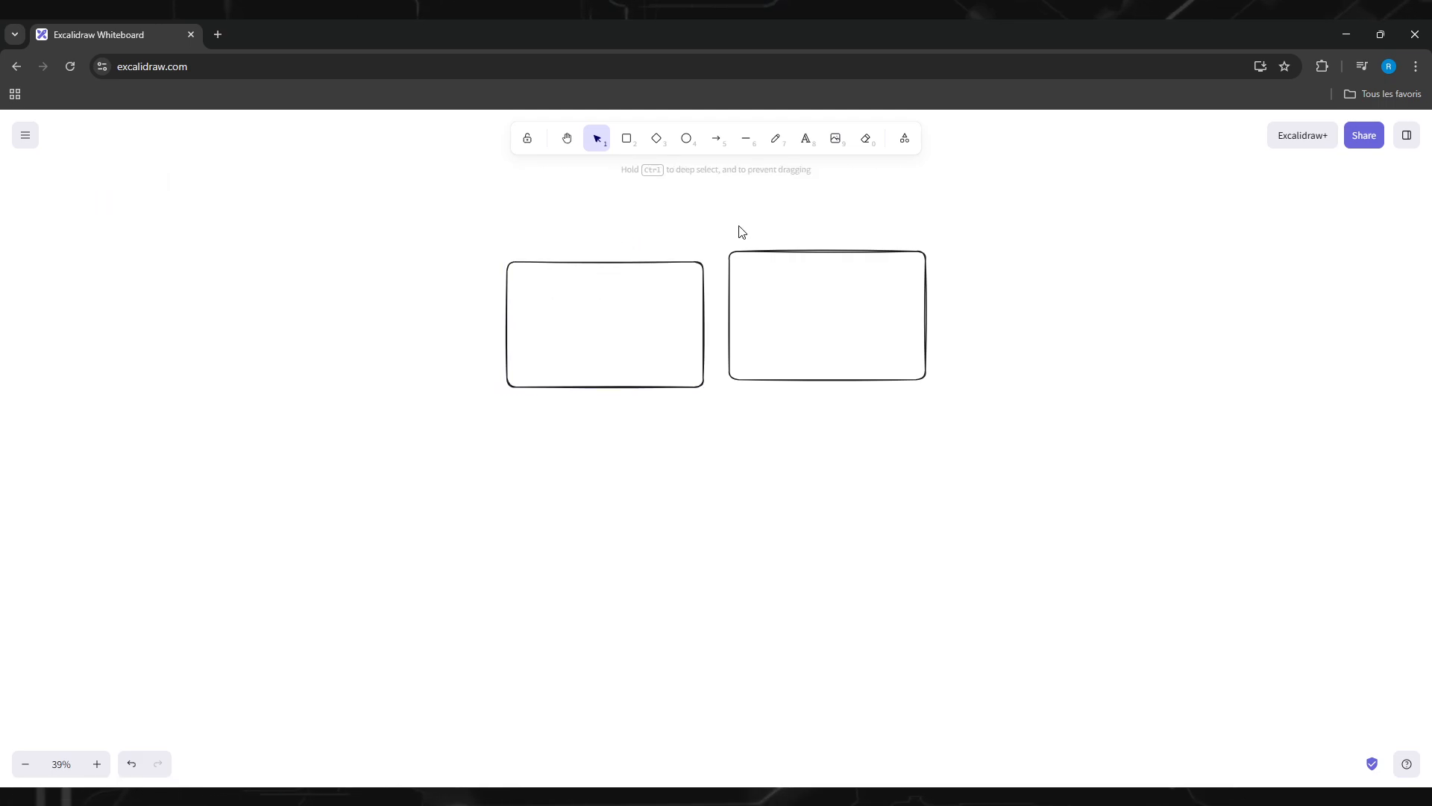
- Erase both rectangles with the Eraser
{"action": "left_click", "coordinate": [866, 139]}
{"action": "mouse_move", "coordinate": [864, 212]}
{"action": "left_mouse_down"}
{"action": "mouse_move", "coordinate": [803, 307]}
{"action": "mouse_move", "coordinate": [808, 396]}
{"action": "left_mouse_up"}
{"action": "mouse_move", "coordinate": [633, 252]}
{"action": "left_mouse_down"}
{"action": "mouse_move", "coordinate": [594, 322]}
{"action": "mouse_move", "coordinate": [626, 400]}
{"action": "left_mouse_up"}
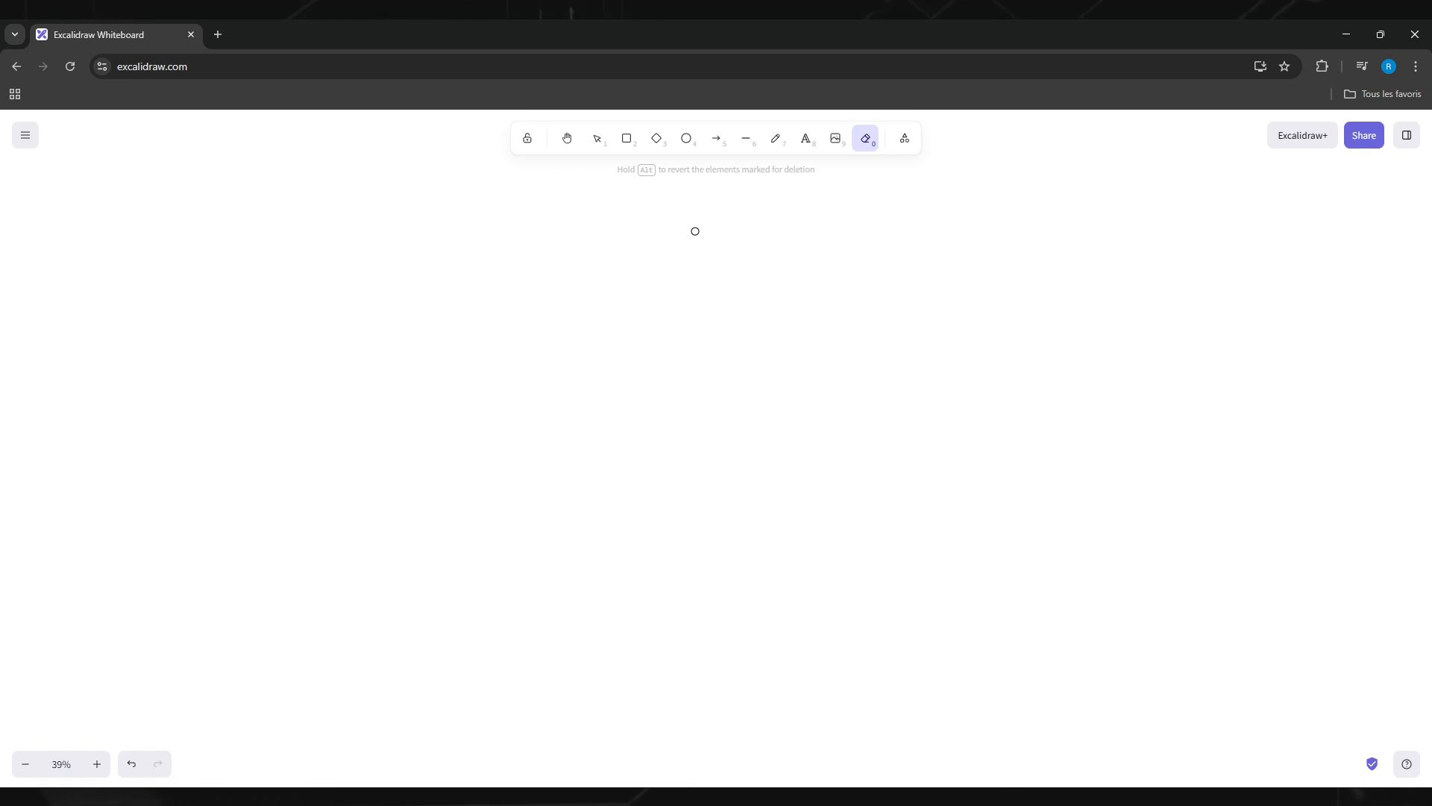
- Draw a wide rectangle in the upper part of the canvas and give it a light pink background and a green stroke
{"action": "left_click", "coordinate": [631, 147]}
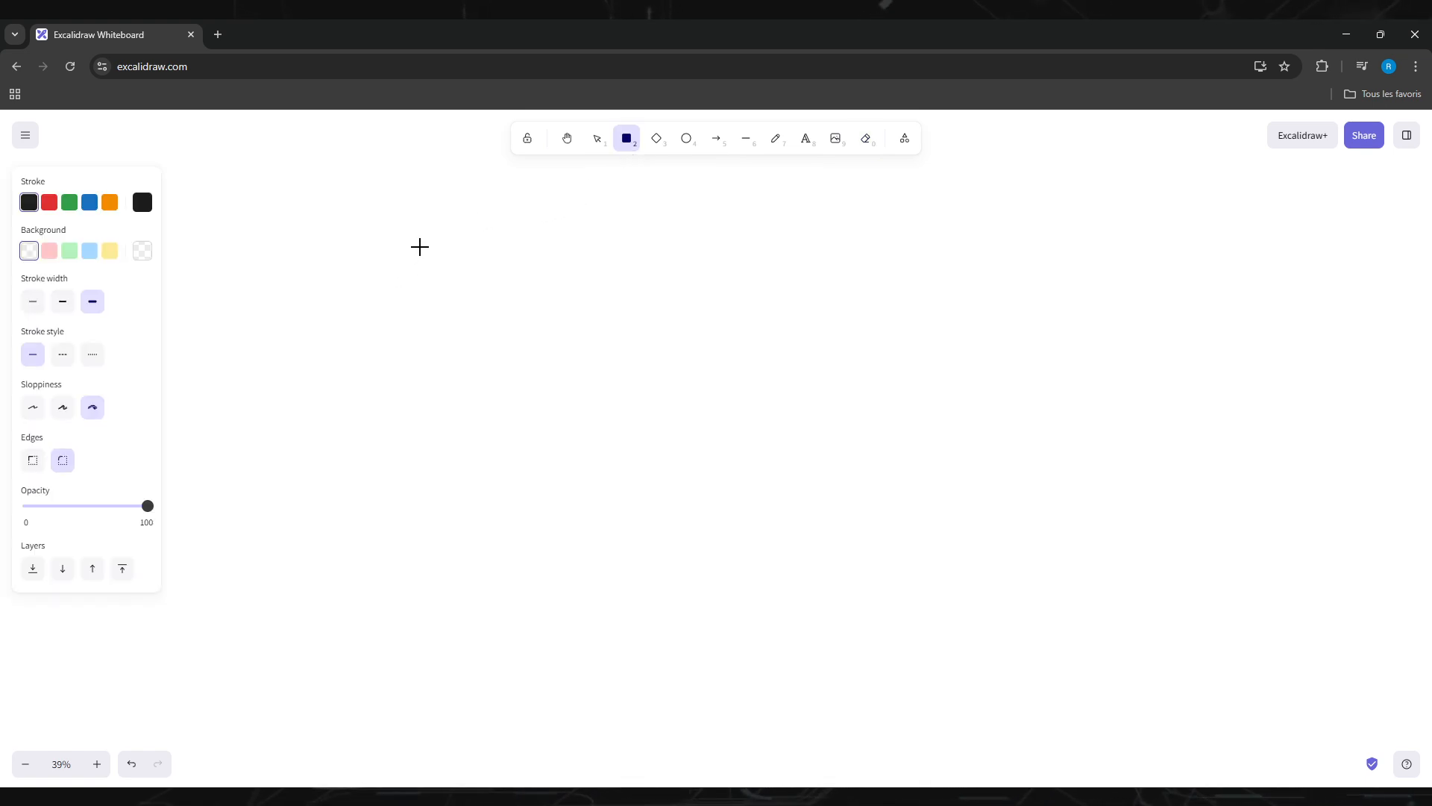
{"action": "left_click_drag", "start_coordinate": [463, 195], "coordinate": [675, 339]}
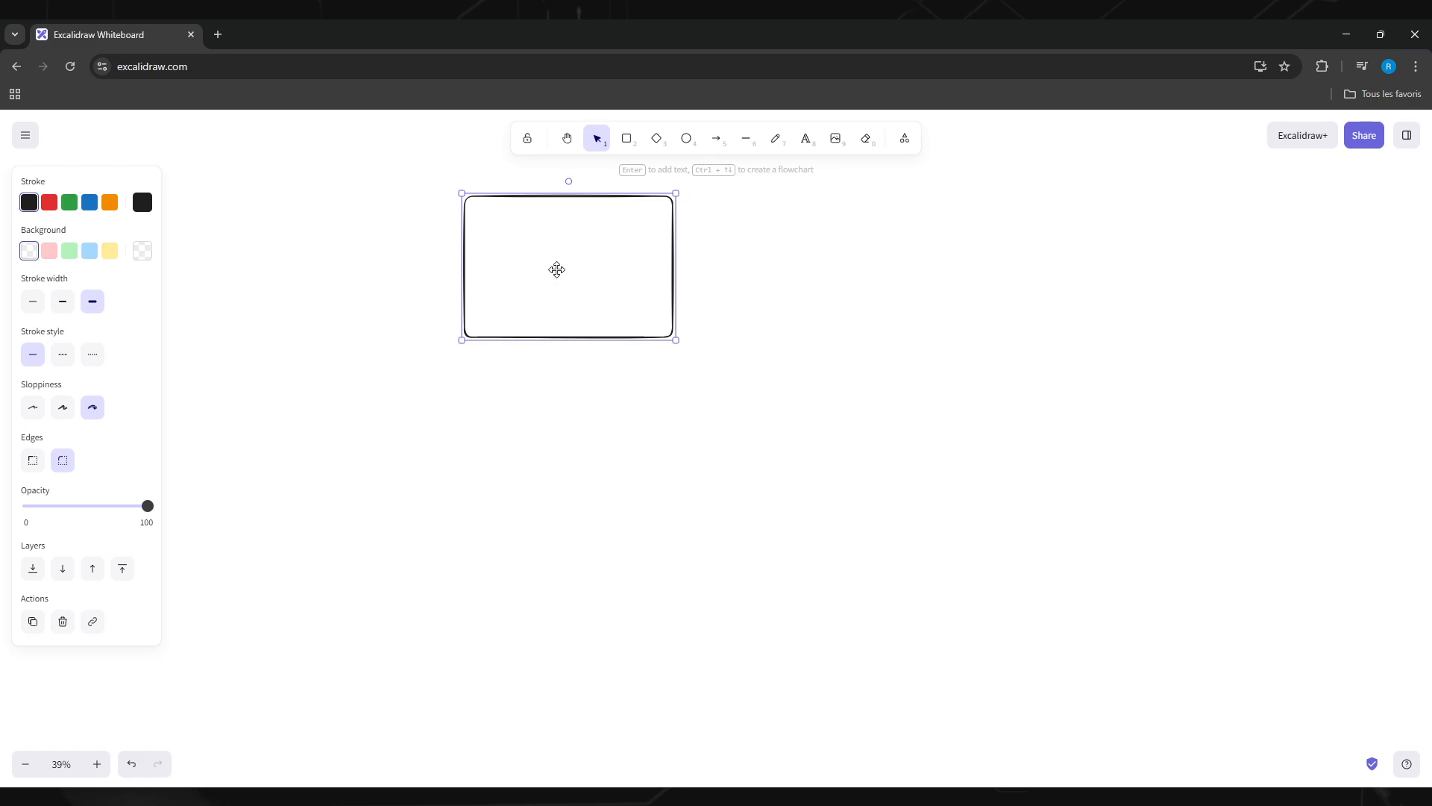
{"action": "left_click", "coordinate": [48, 251]}
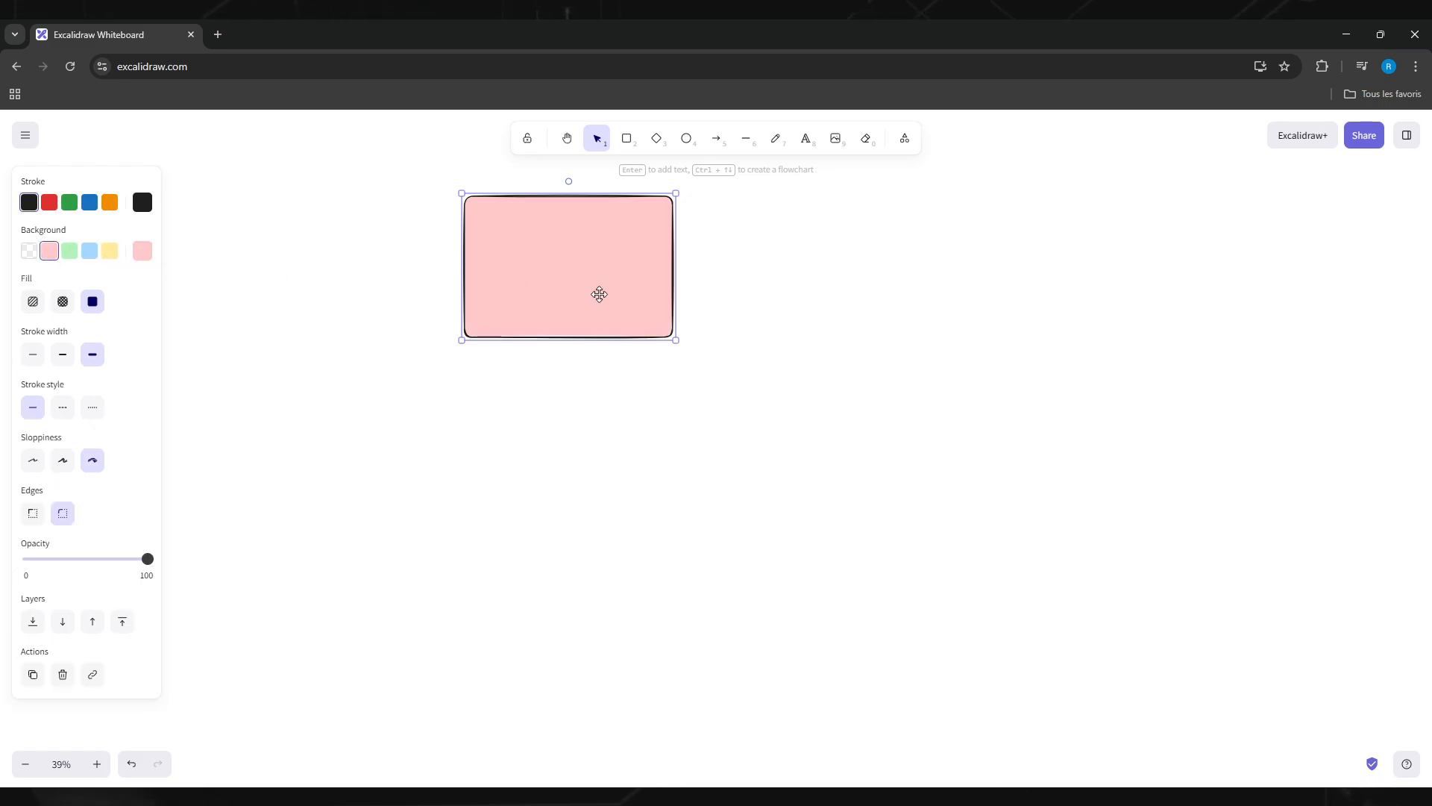
{"action": "left_click", "coordinate": [69, 203]}
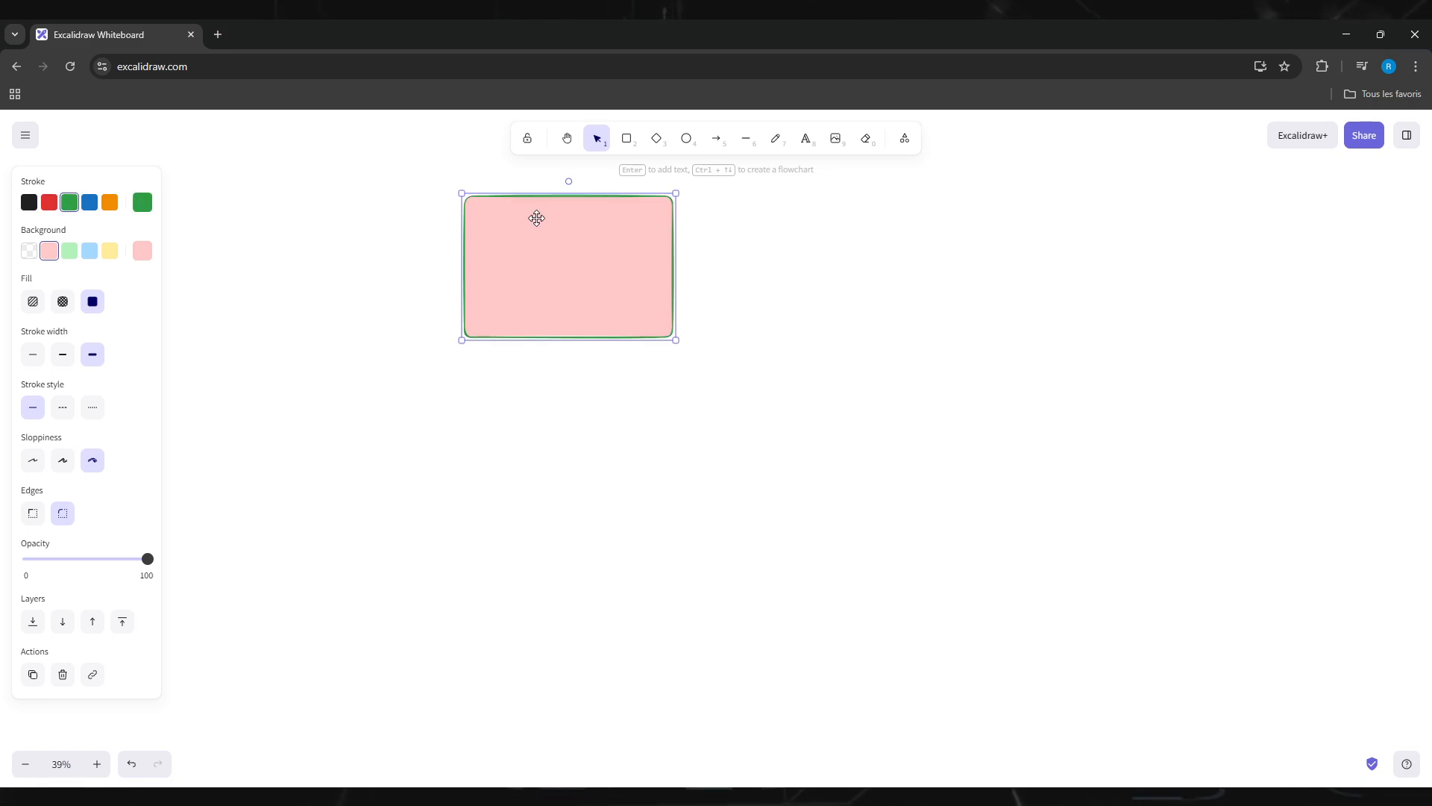
- Try the cross-hatch fill, set the rectangle's fill to hachure, and cycle the stroke width from thin through bold to extra bold
{"action": "left_click", "coordinate": [71, 307]}
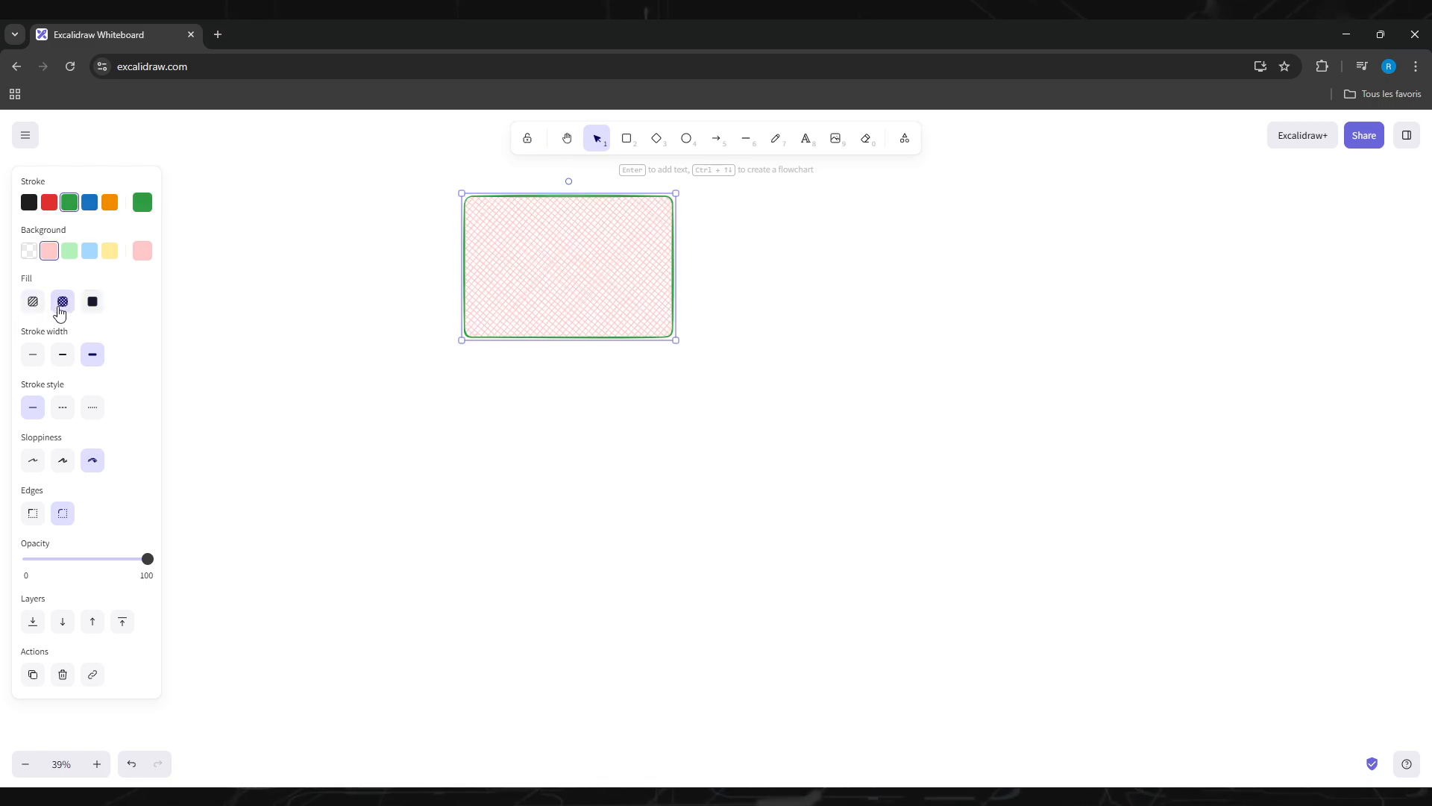
{"action": "left_click", "coordinate": [33, 301]}
{"action": "left_click", "coordinate": [33, 354]}
{"action": "left_click", "coordinate": [62, 354]}
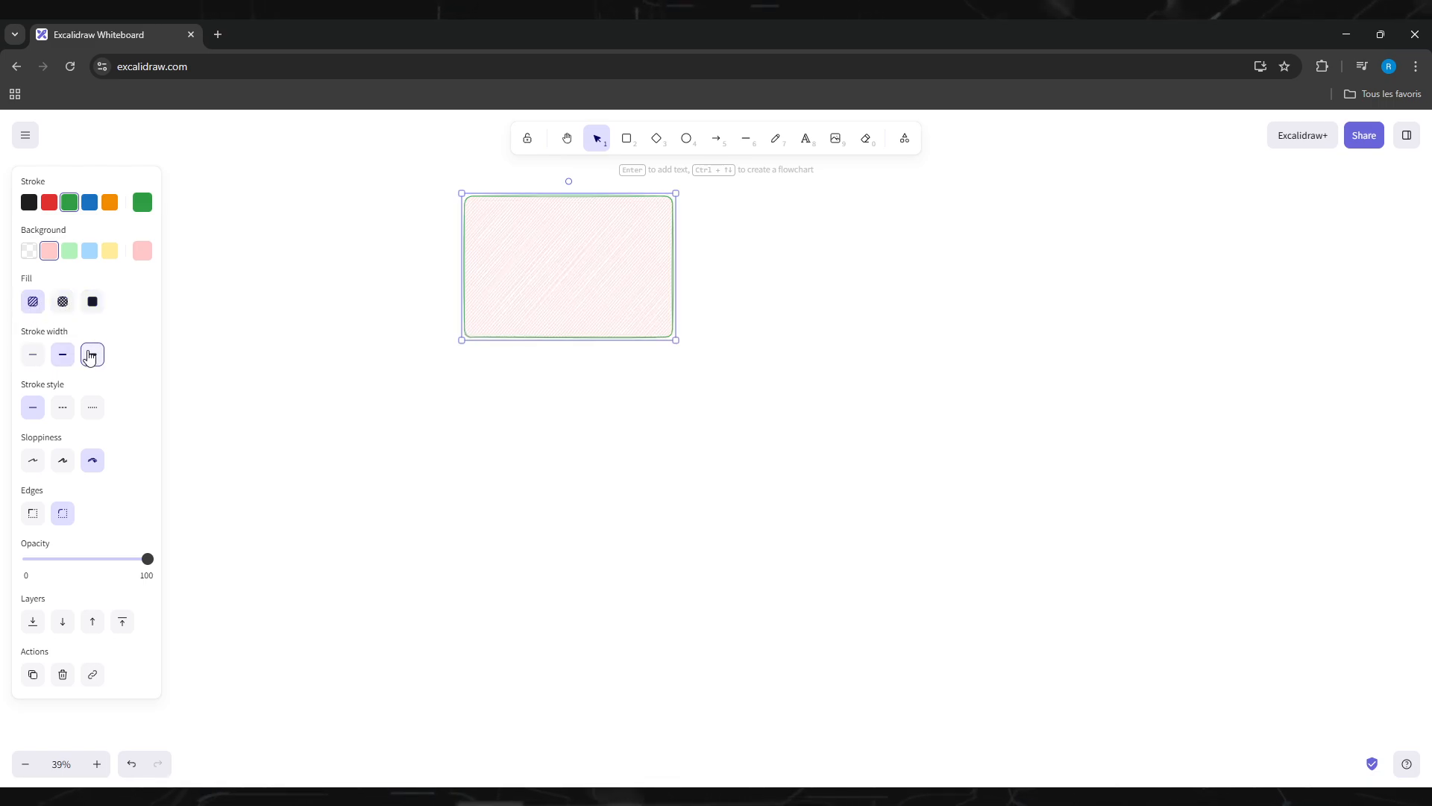
{"action": "left_click", "coordinate": [93, 354]}
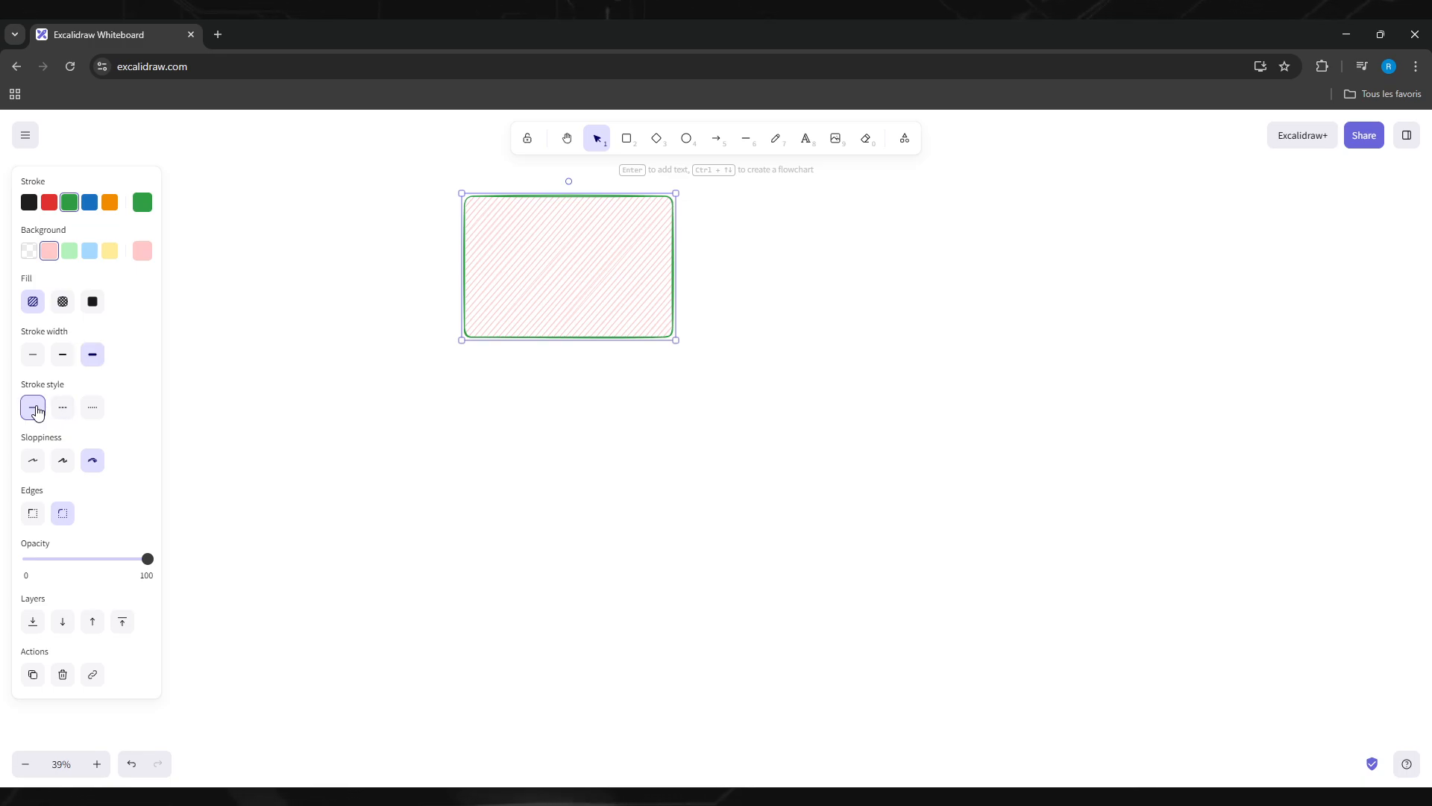
- Compare the sloppiness levels on the rectangle and set it to the least sloppy one
{"action": "left_click", "coordinate": [65, 463]}
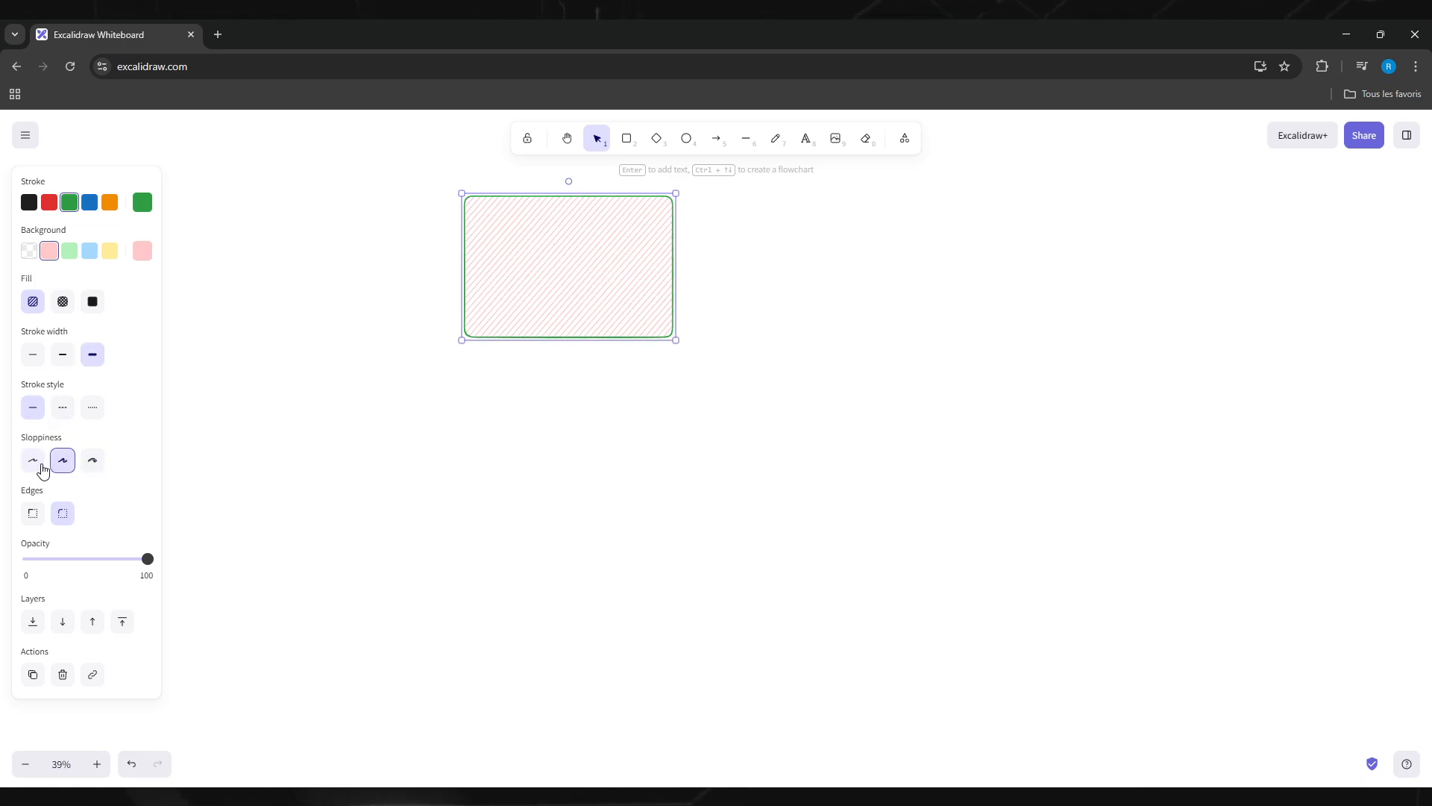
{"action": "left_click", "coordinate": [29, 465]}
{"action": "left_click", "coordinate": [91, 465]}
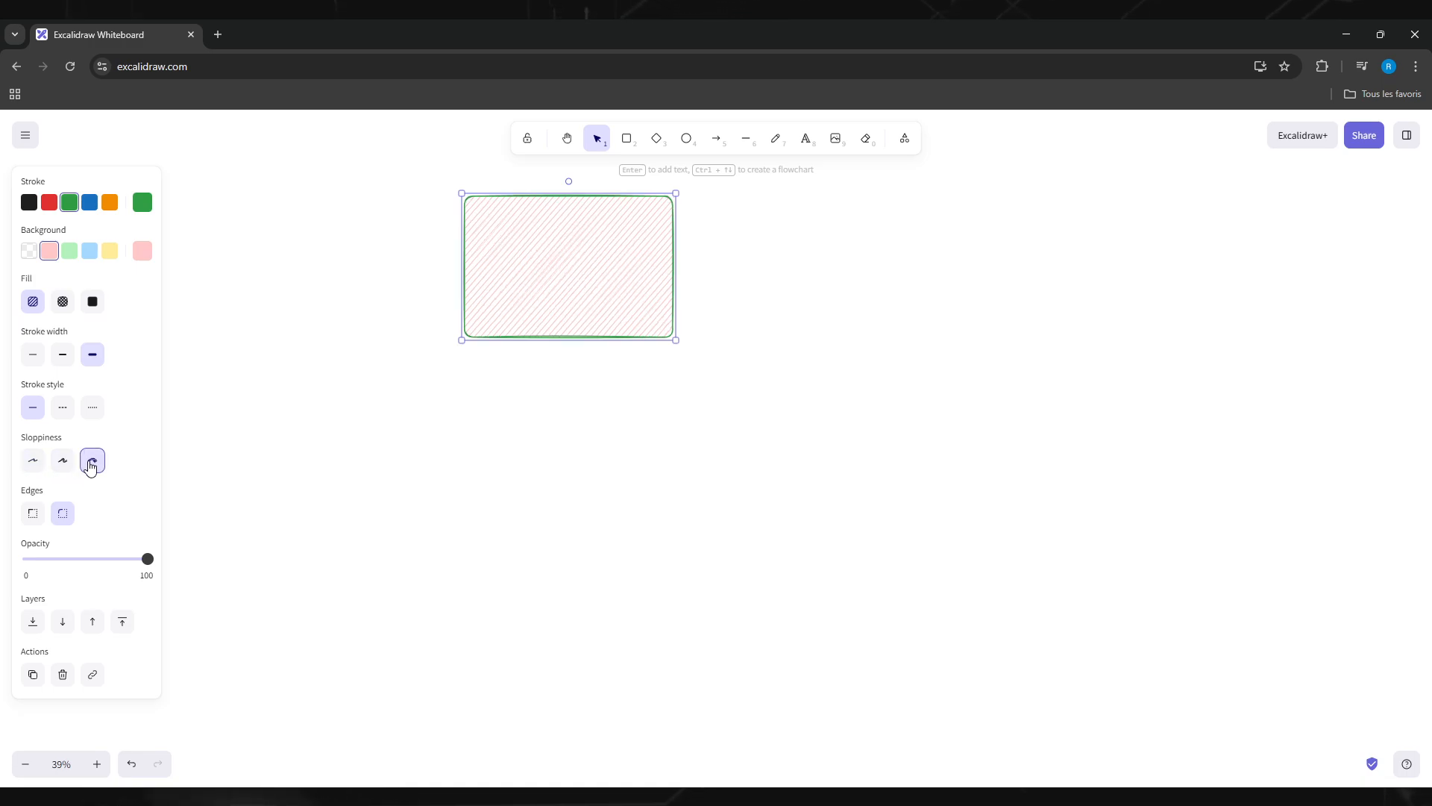
{"action": "left_click", "coordinate": [33, 463]}
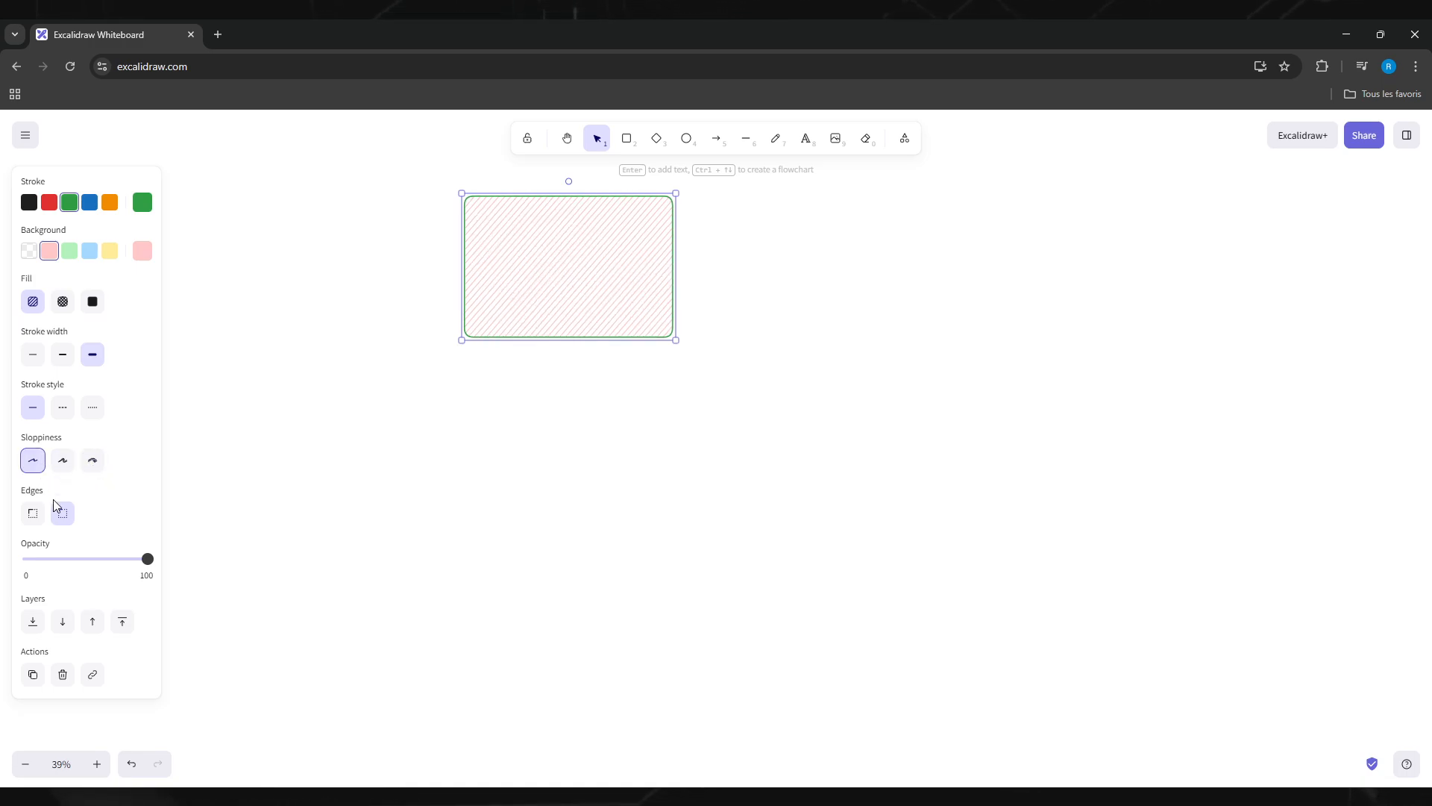
- Try the rectangle's opacity setting, leave it at 100, and move the rectangle slightly down and to the left
{"action": "left_click_drag", "start_coordinate": [144, 563], "coordinate": [256, 474]}
{"action": "left_click_drag", "start_coordinate": [622, 294], "coordinate": [595, 304]}
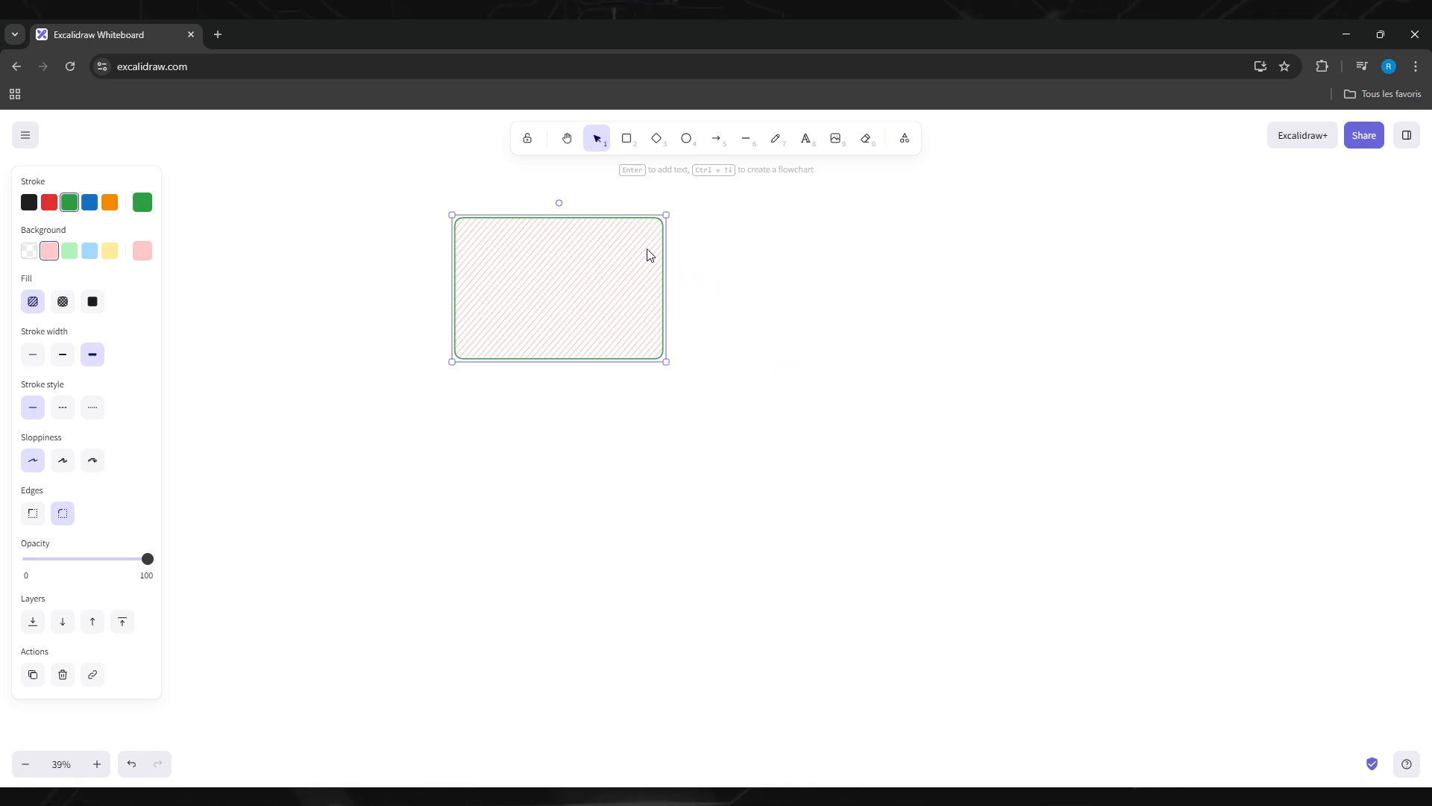
- Delete the rectangle and open the AI Text to diagram generator, leaving the first line of its prompt blank
{"action": "key", "text": "Delete"}
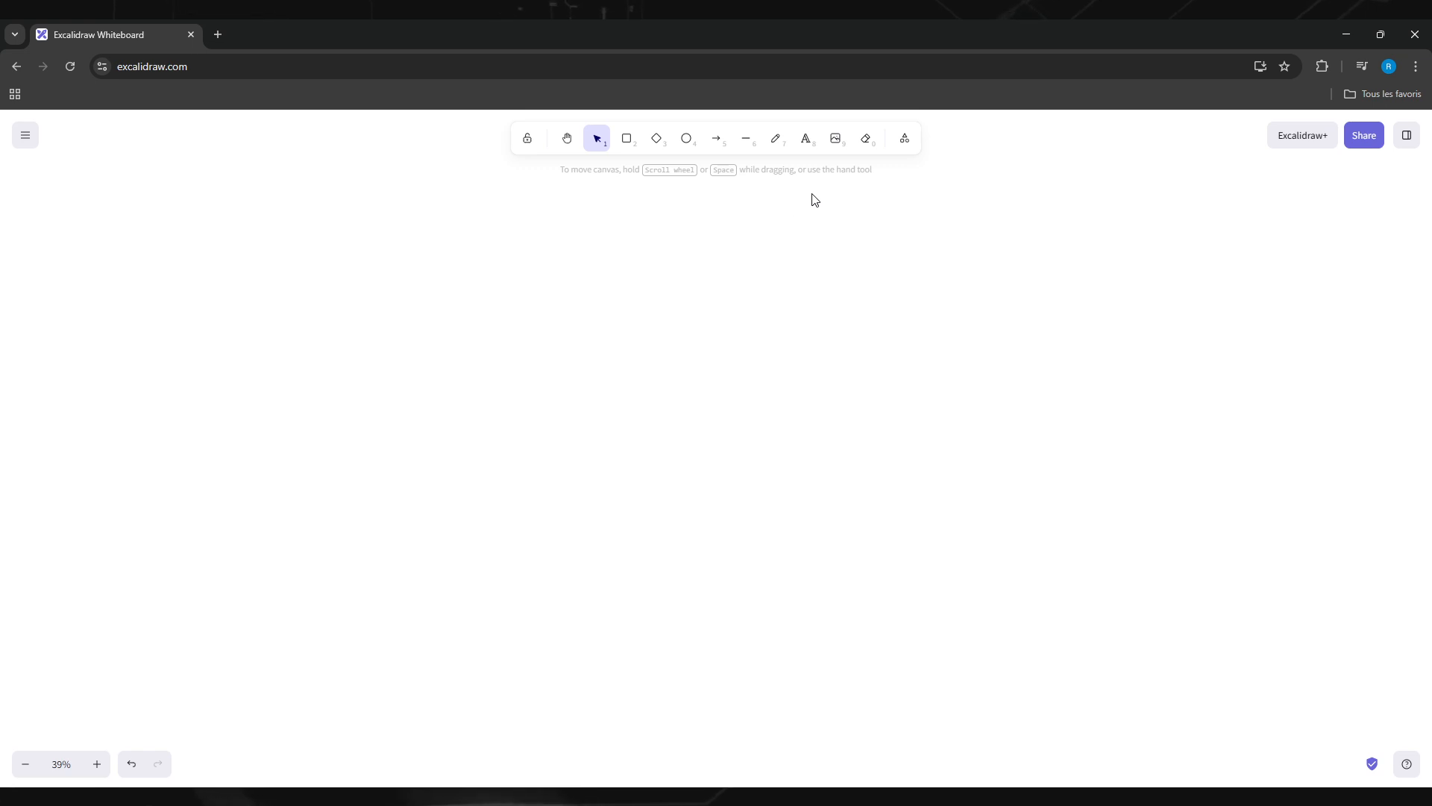
{"action": "left_click", "coordinate": [905, 141]}
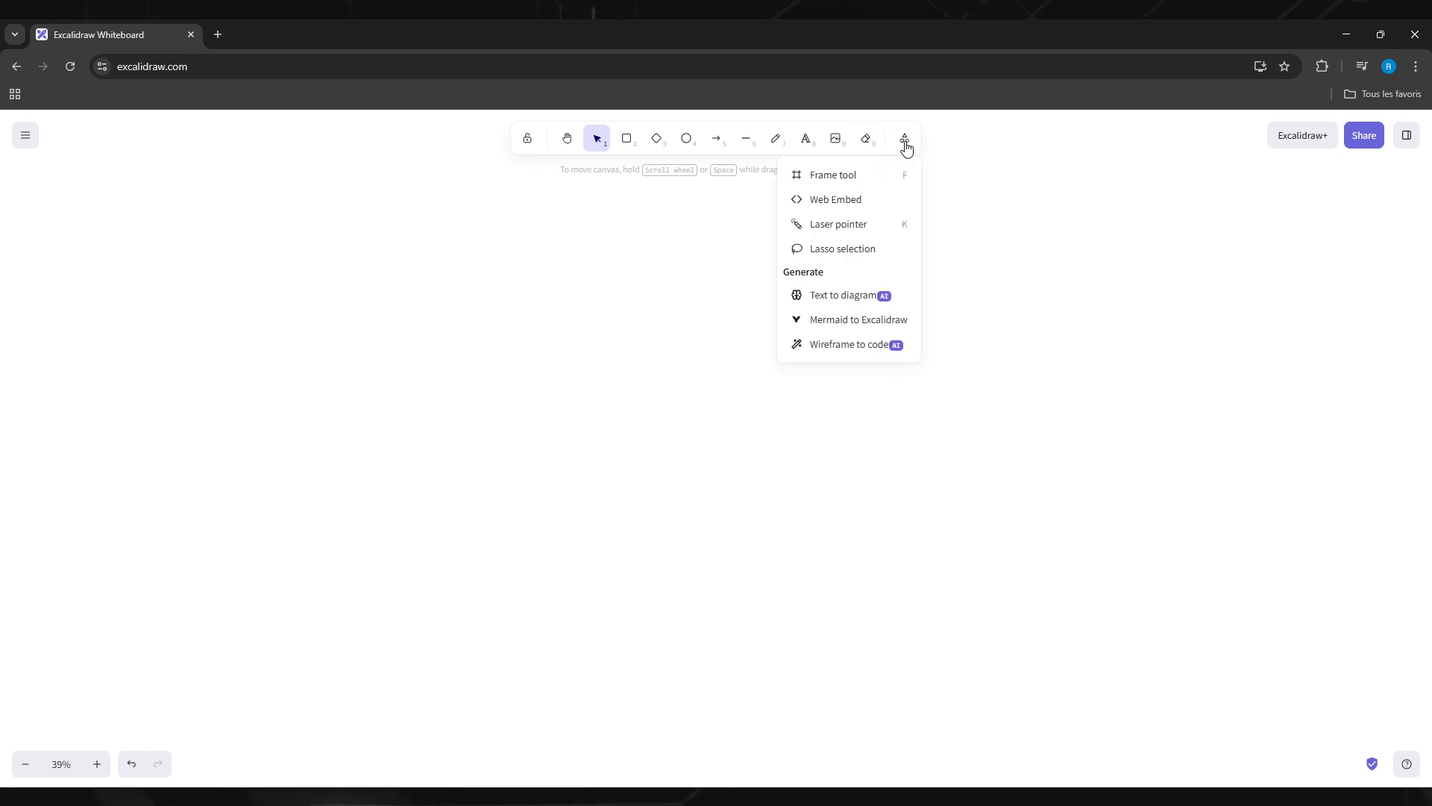
{"action": "left_click", "coordinate": [867, 301]}
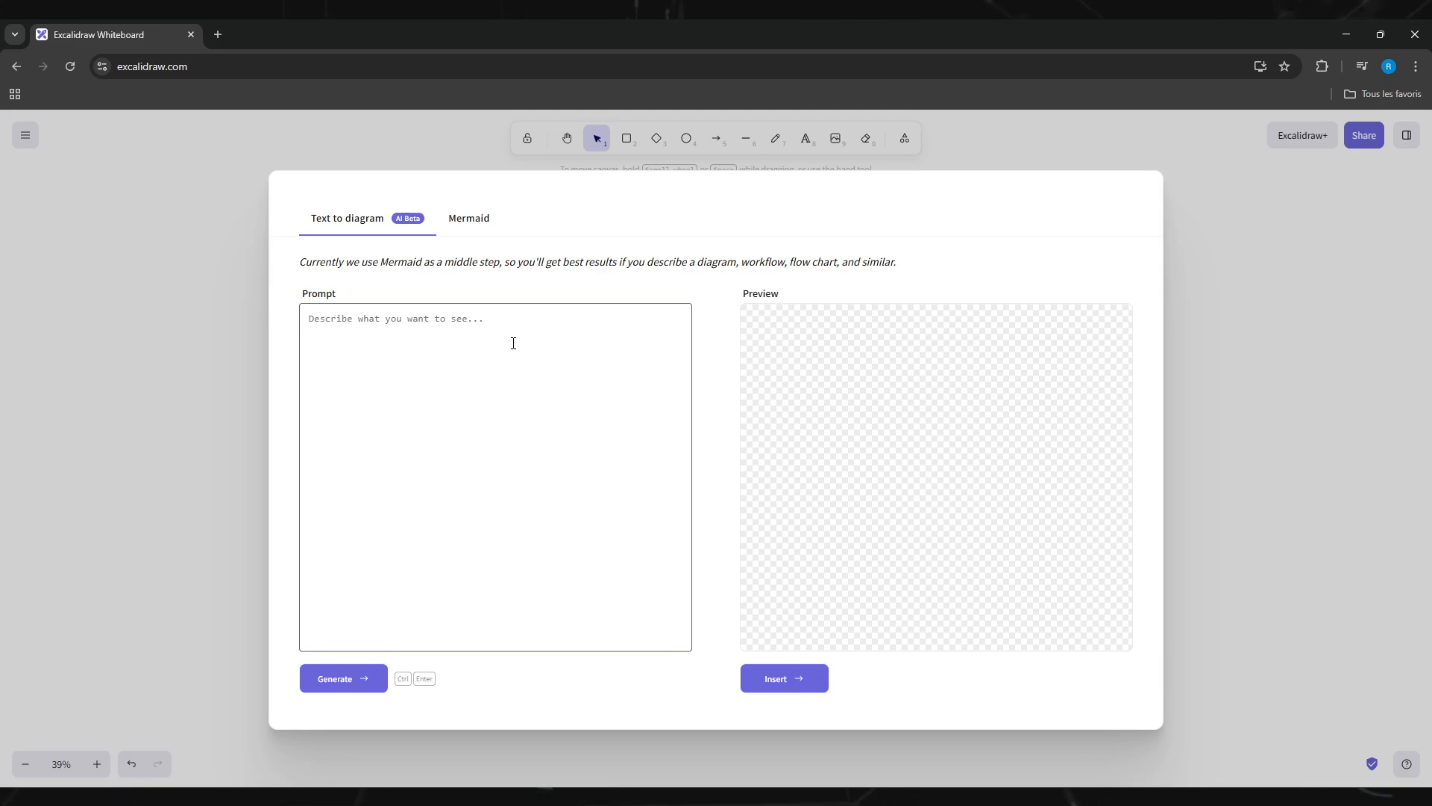
{"action": "key", "text": "Return"}
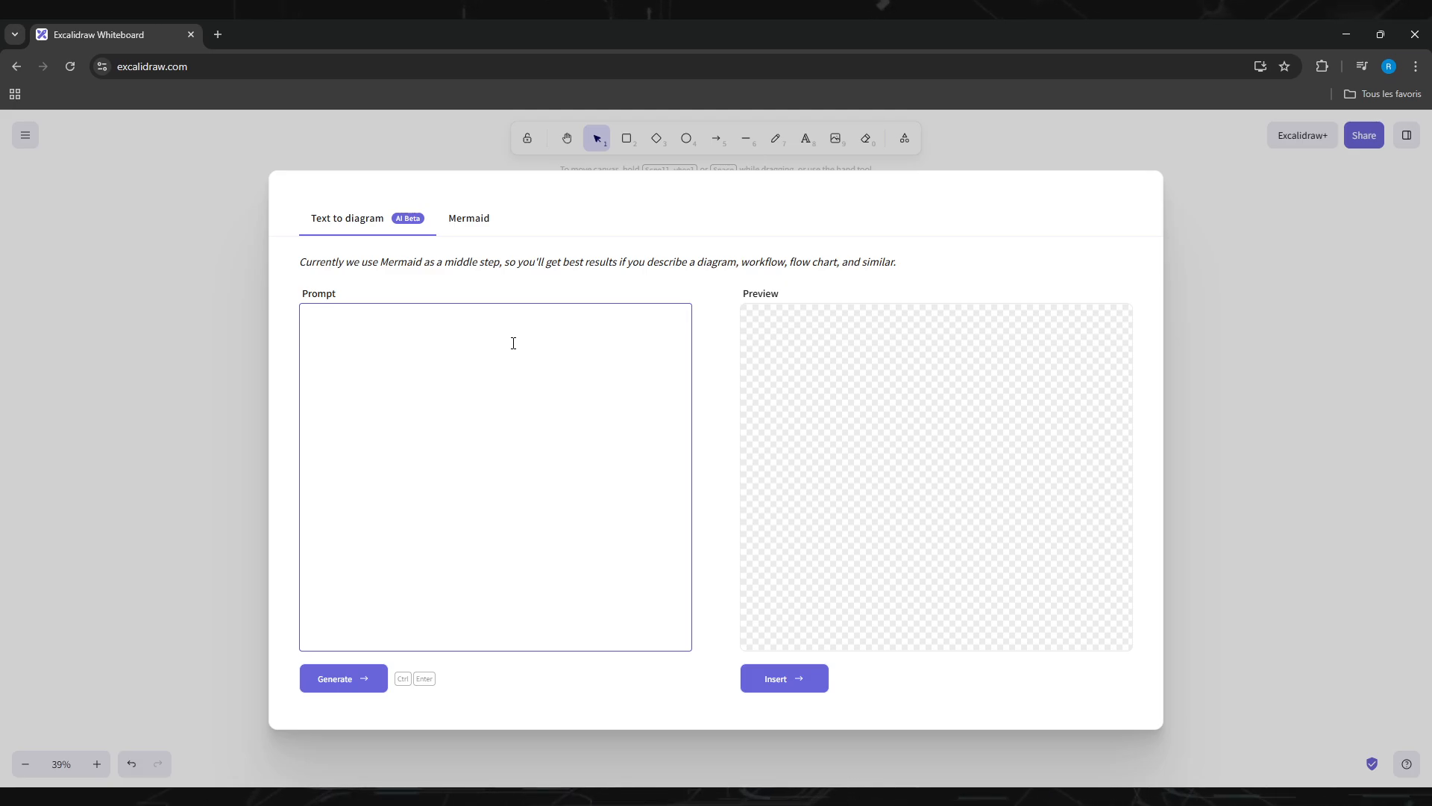
{"action": "type", "text": "vi"}
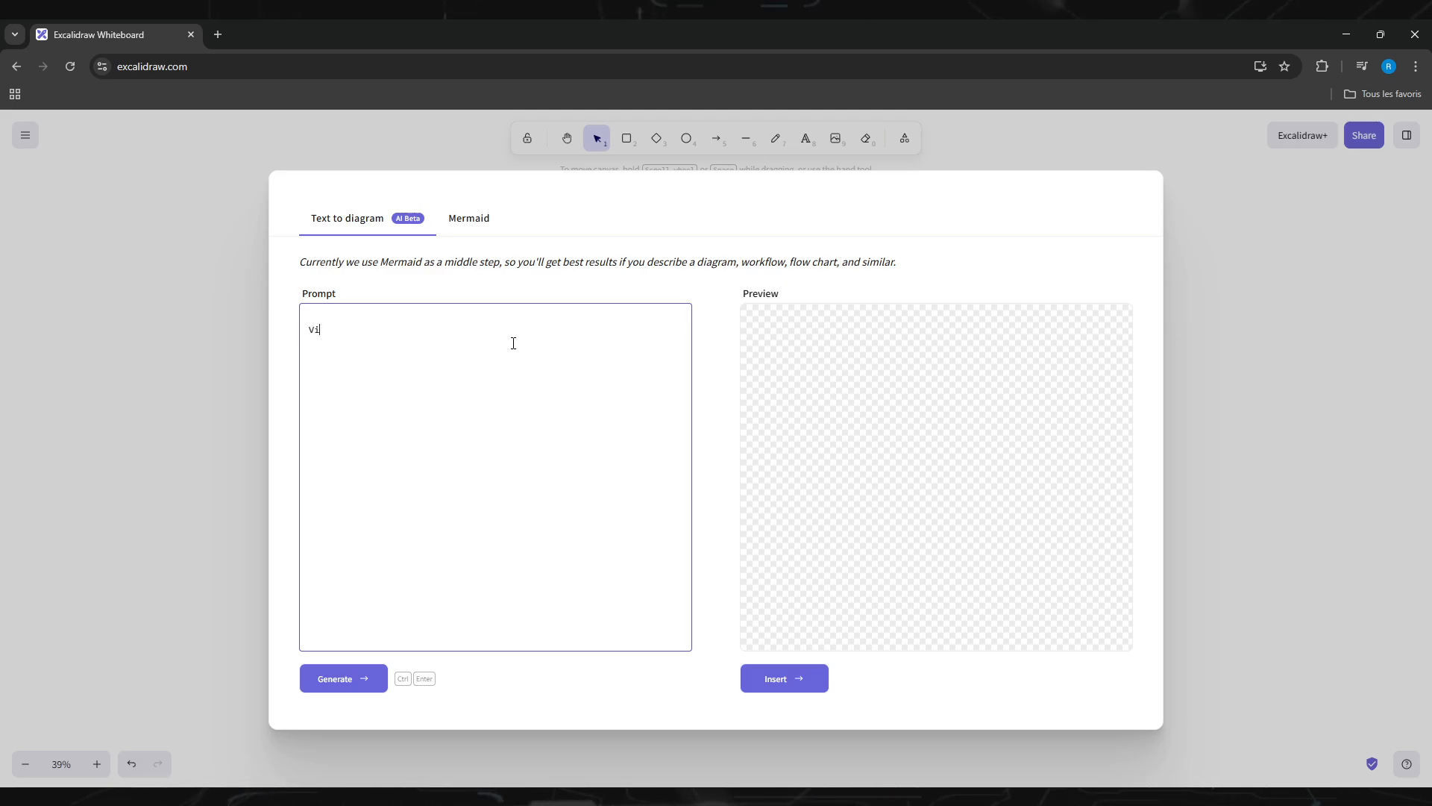
{"action": "type", "text": "sual"}
{"action": "key", "text": "BackSpace"}
{"action": "key", "text": "BackSpace"}
{"action": "key", "text": "BackSpace"}
{"action": "key", "text": "BackSpace"}
{"action": "key", "text": "BackSpace"}
{"action": "key", "text": "BackSpace"}
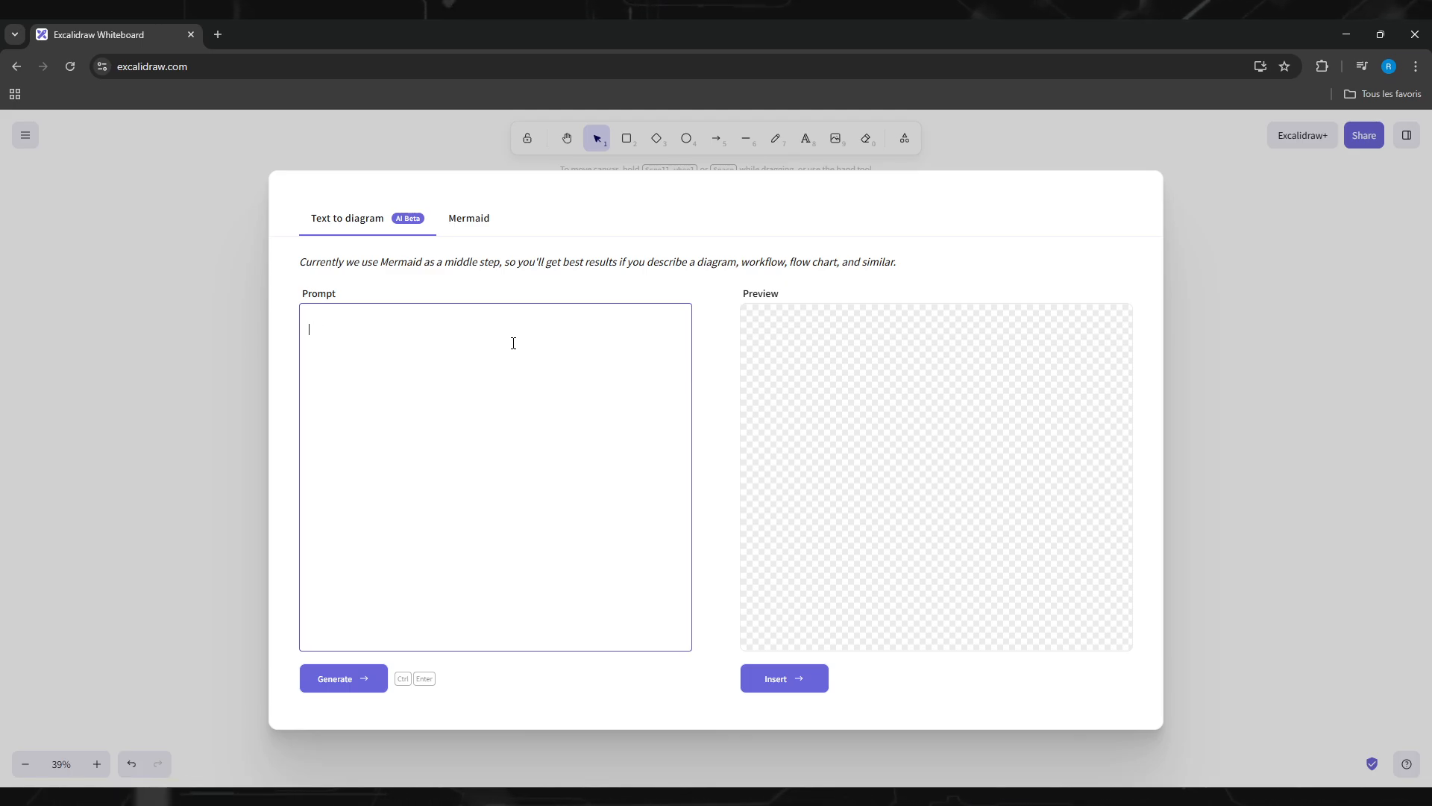
- Write "Style and colors should be included, make it look visually elegant" in the diagram prompt
{"action": "type", "text": "Sty"}
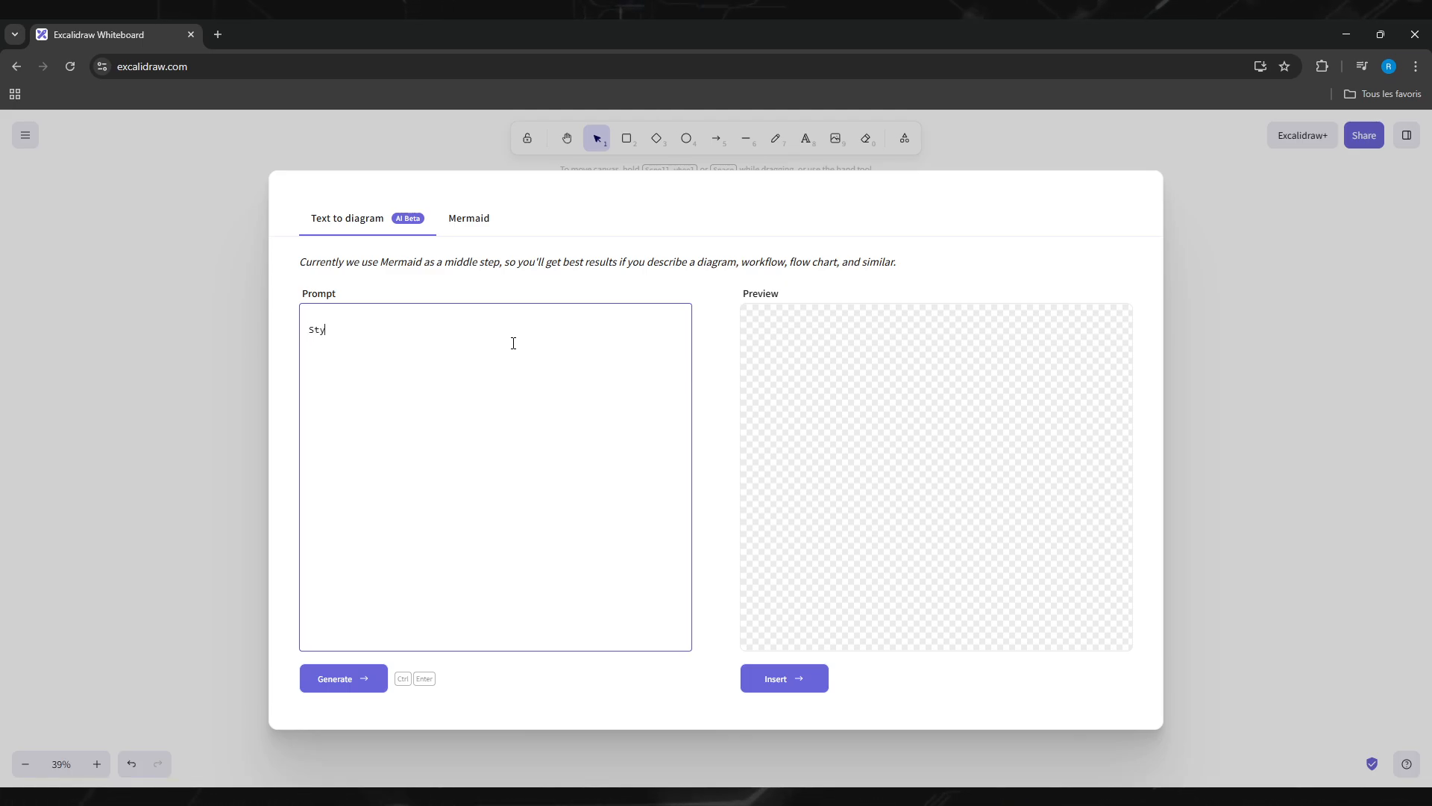
{"action": "type", "text": "le "}
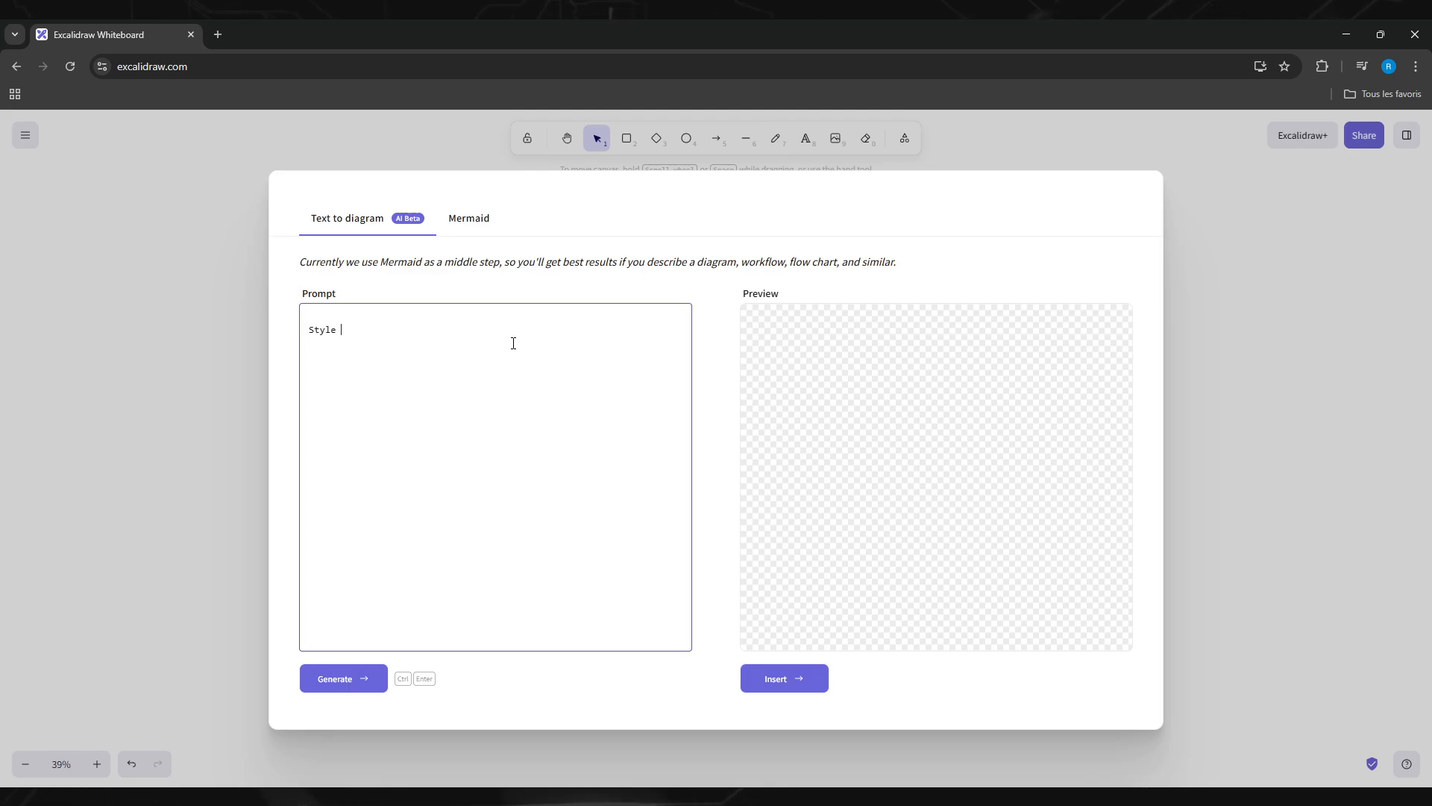
{"action": "type", "text": "nd ond colors should be included"}
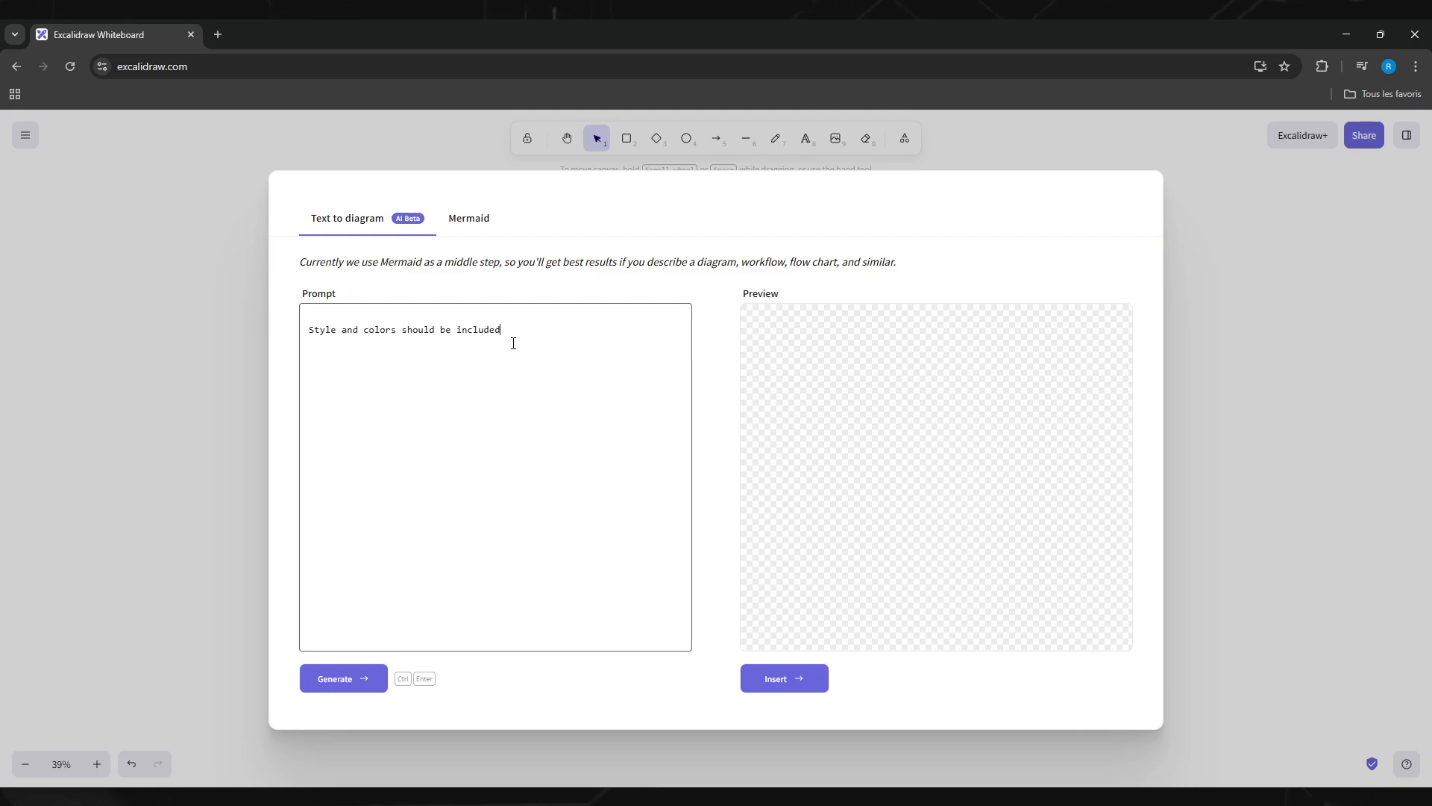
{"action": "type", "text": ", make it "}
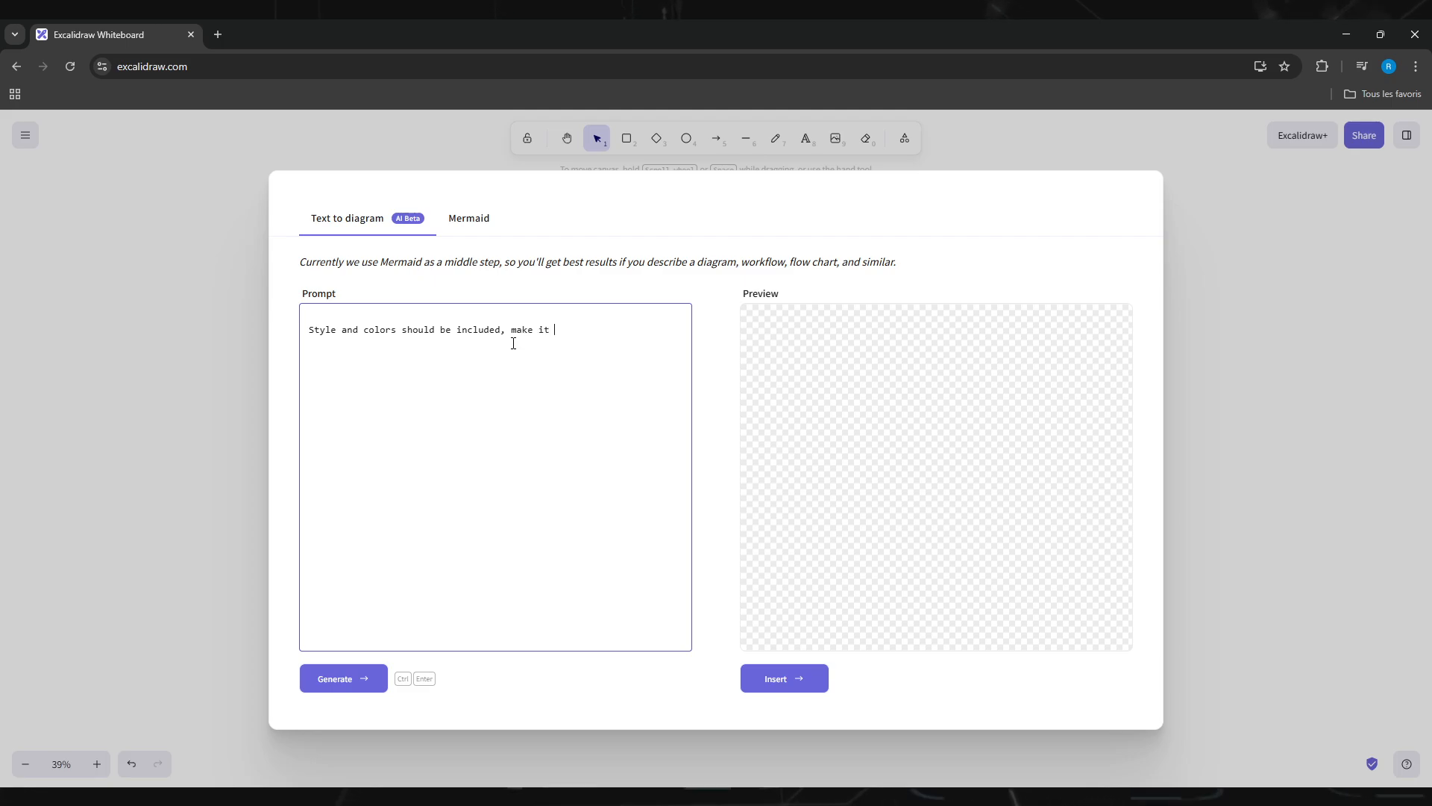
{"action": "type", "text": "look"}
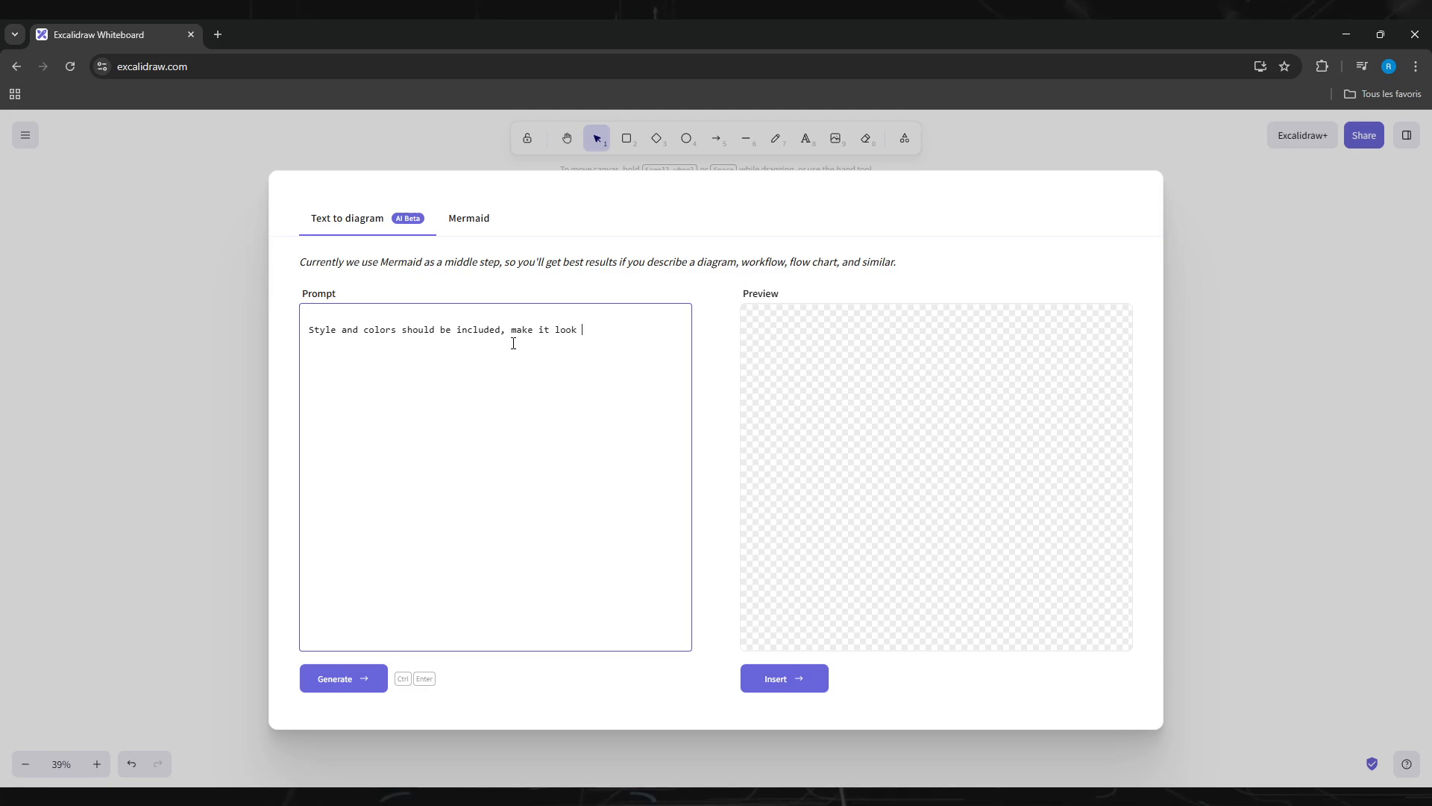
{"action": "type", "text": " visu"}
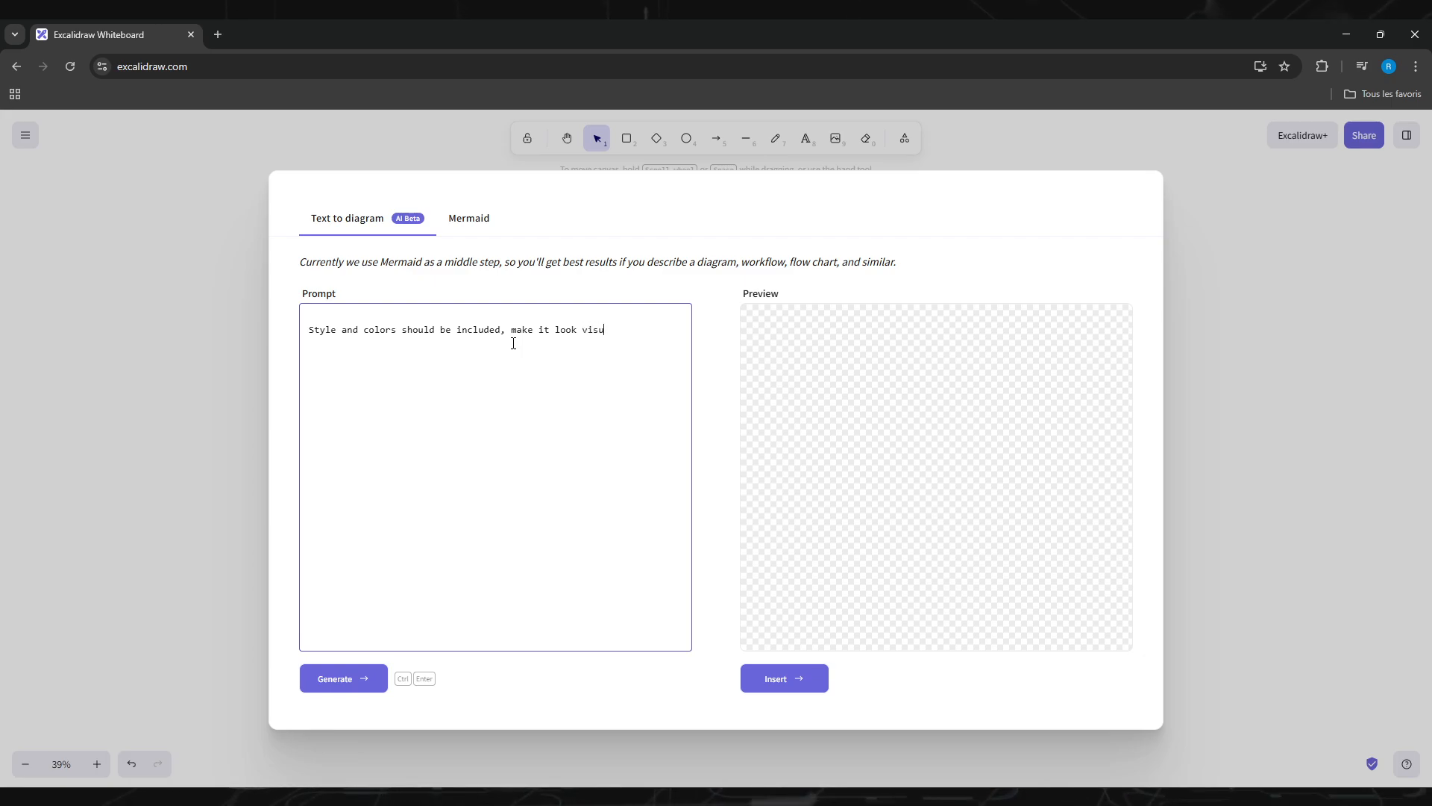
{"action": "type", "text": "ally"}
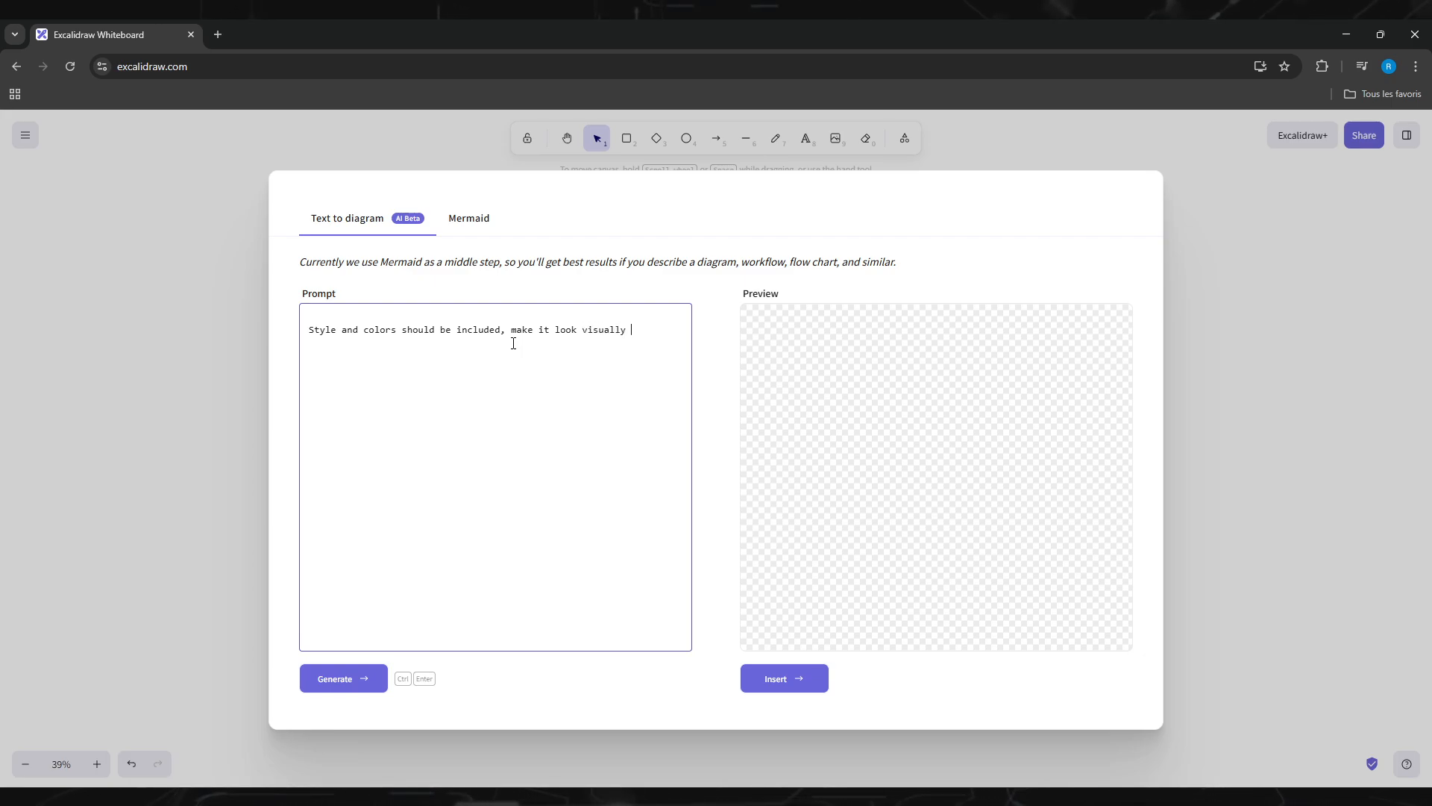
{"action": "type", "text": " eleg"}
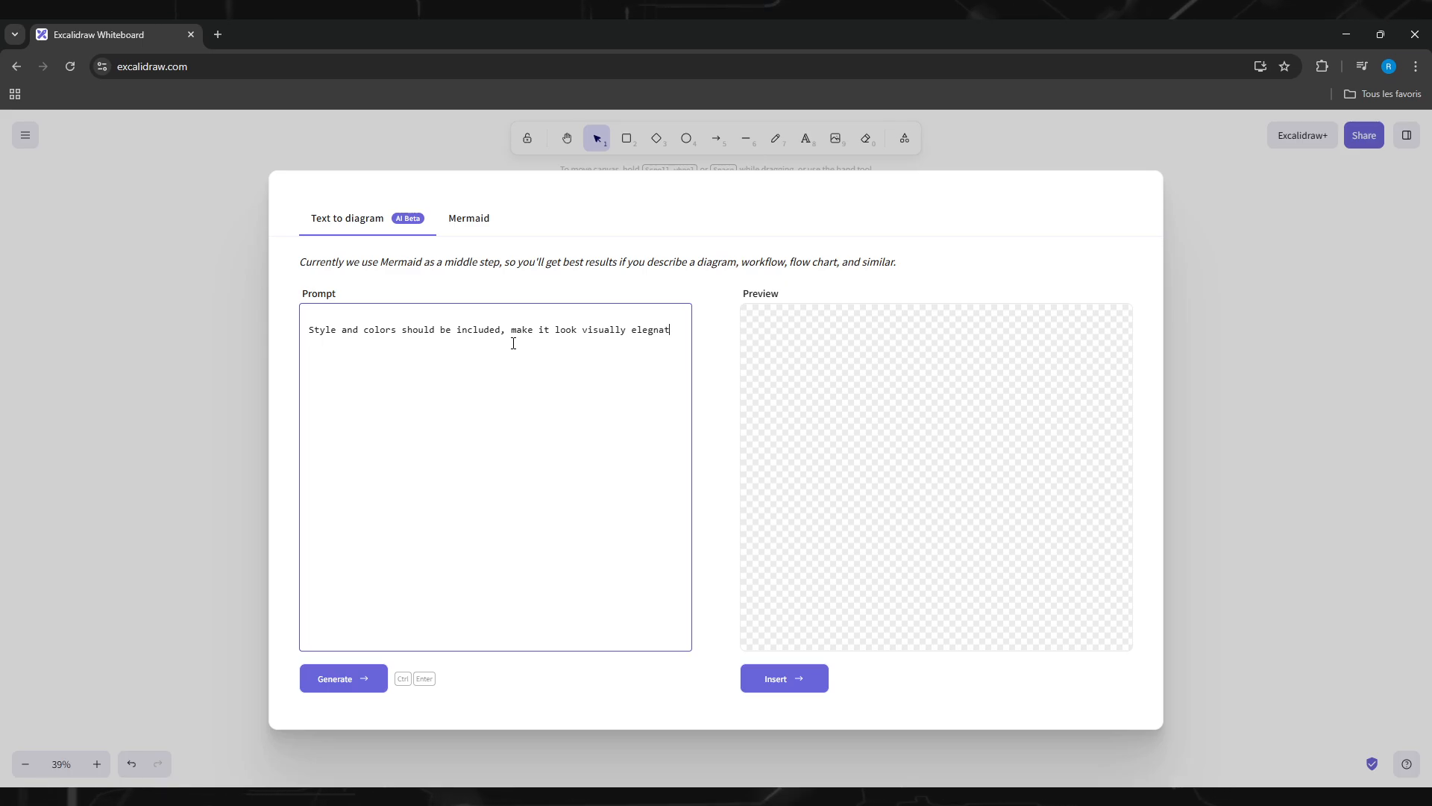
{"action": "type", "text": "ant"}
- Add "Training pipeline of a deep learning segmentation problem" above the style line, with a blank line before and after it
{"action": "key", "text": "ctrl+Home"}
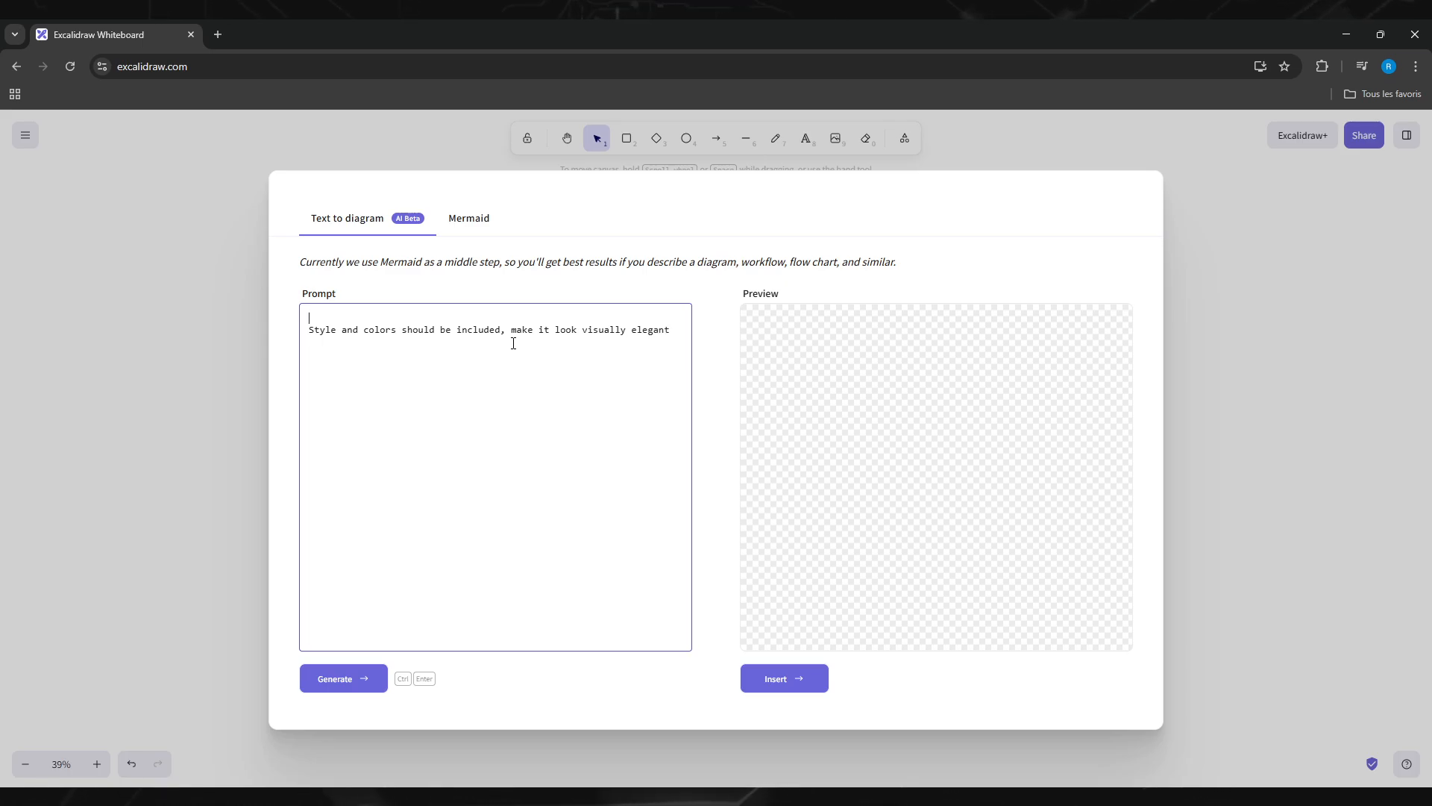
{"action": "key", "text": "Return"}
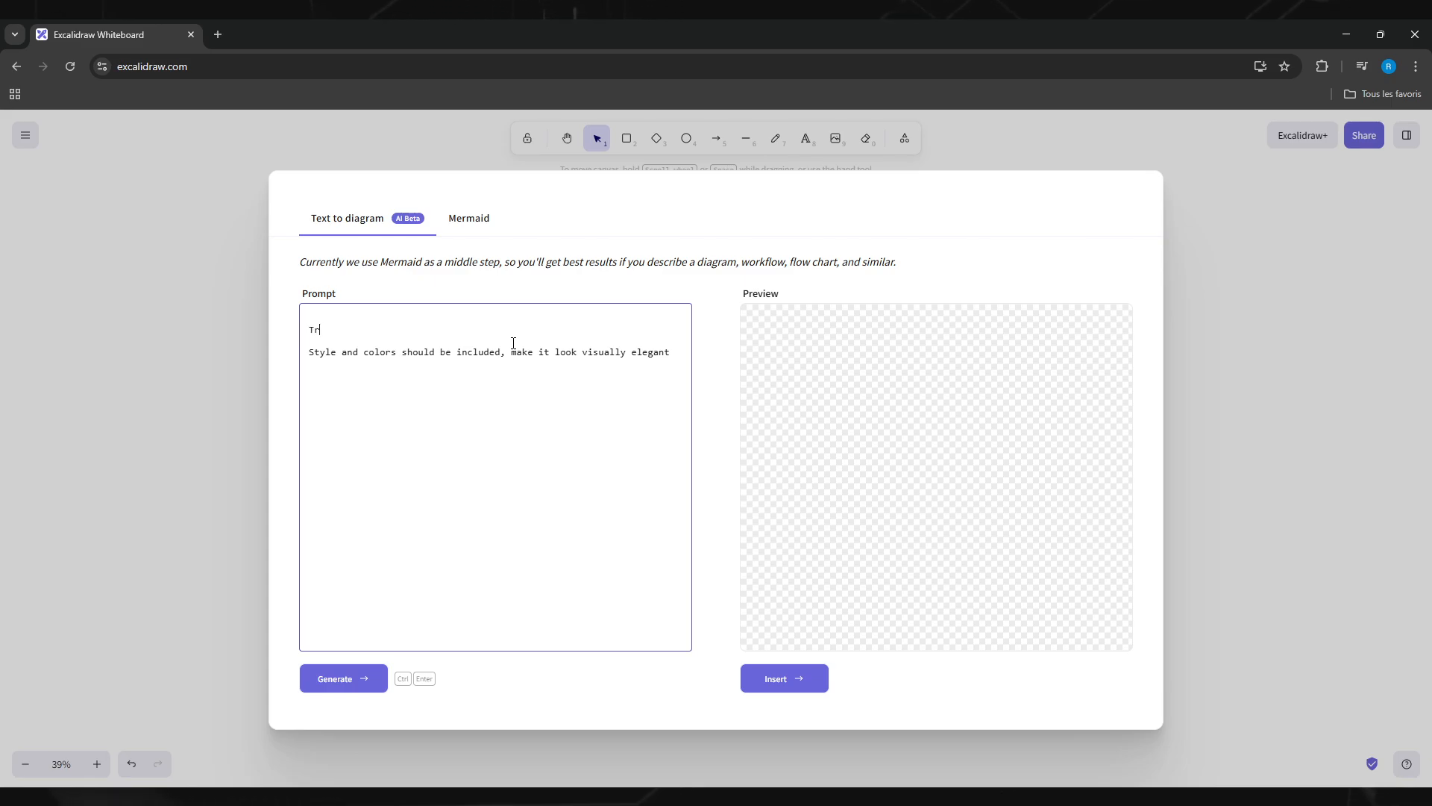
{"action": "type", "text": "Training pipeline of a "}
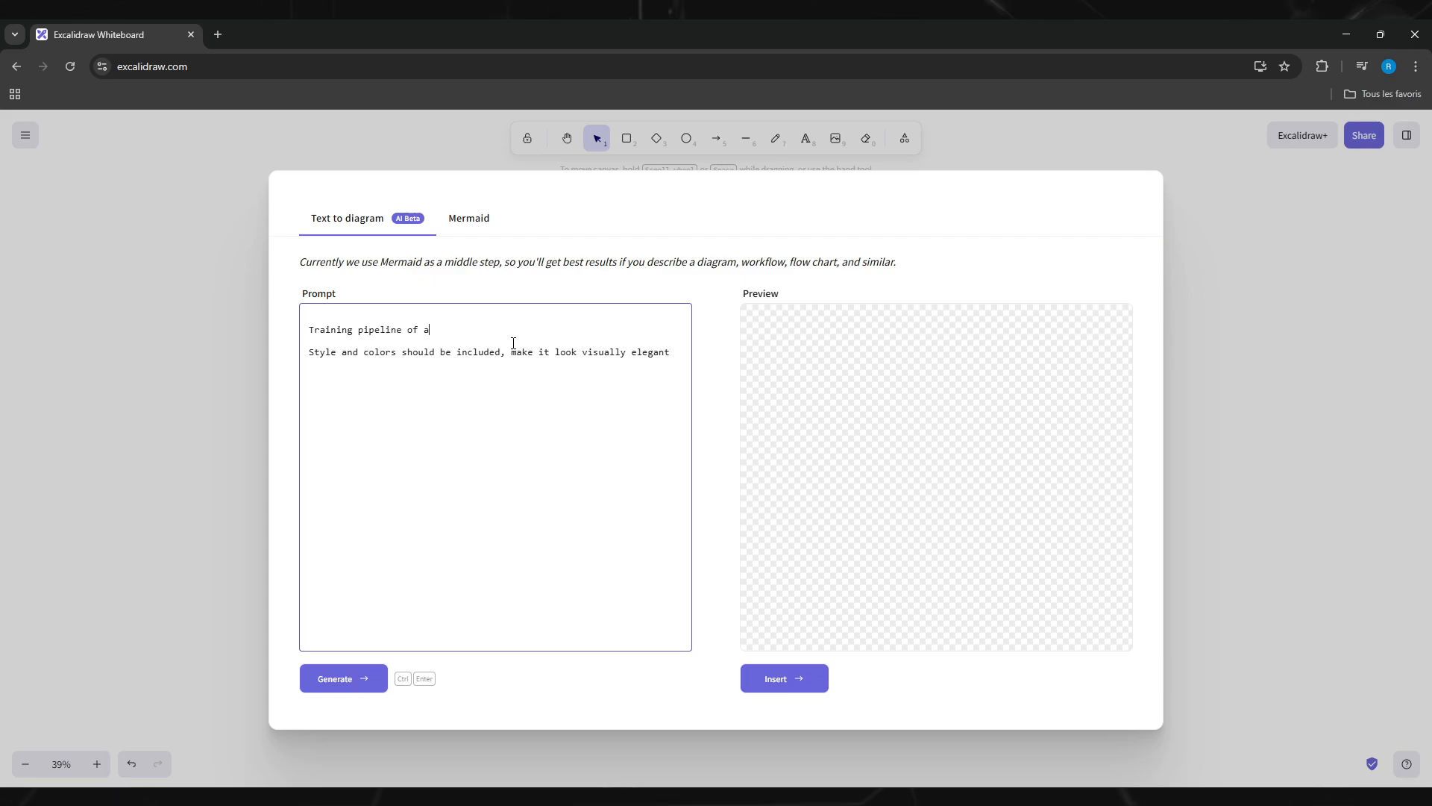
{"action": "type", "text": "d"}
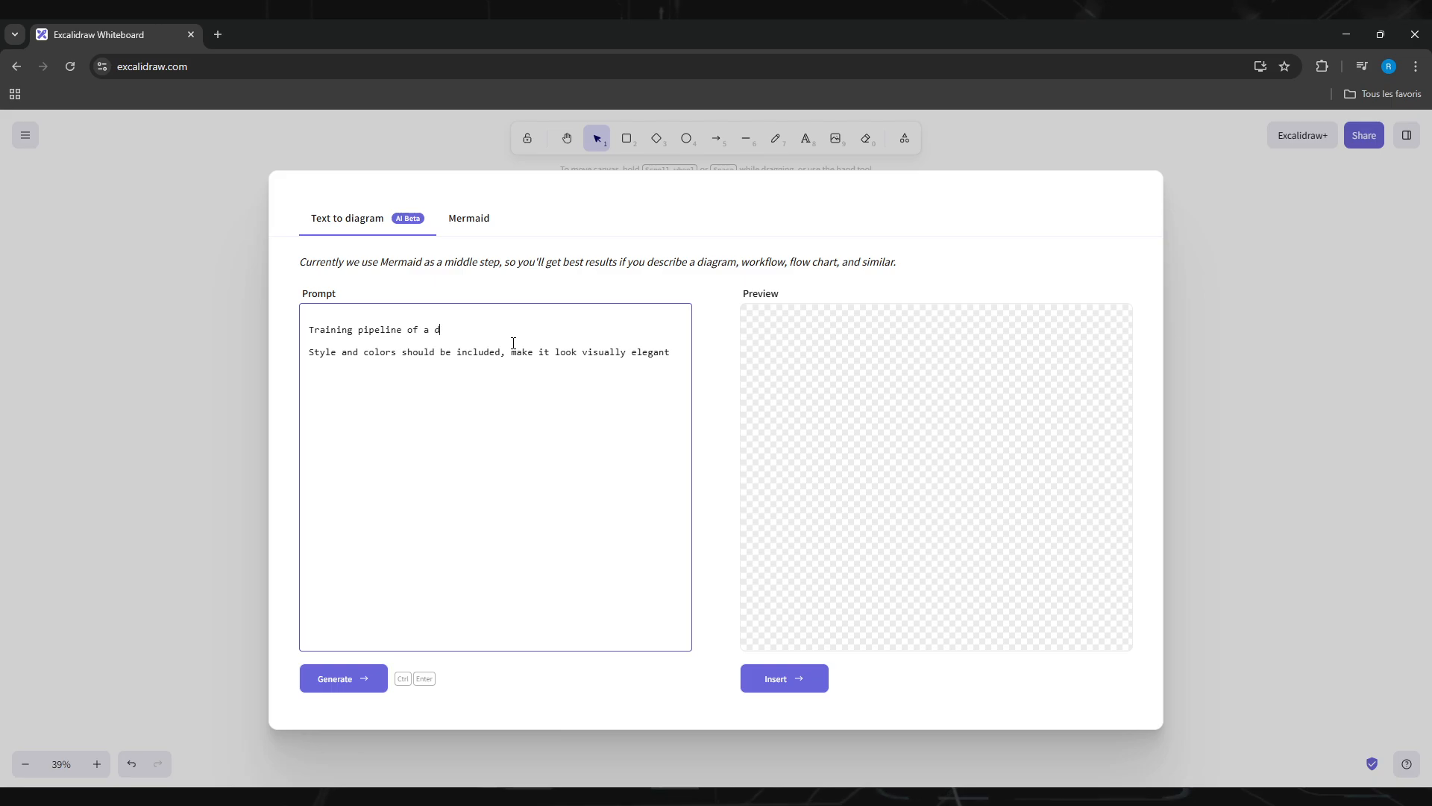
{"action": "type", "text": "eep learn"}
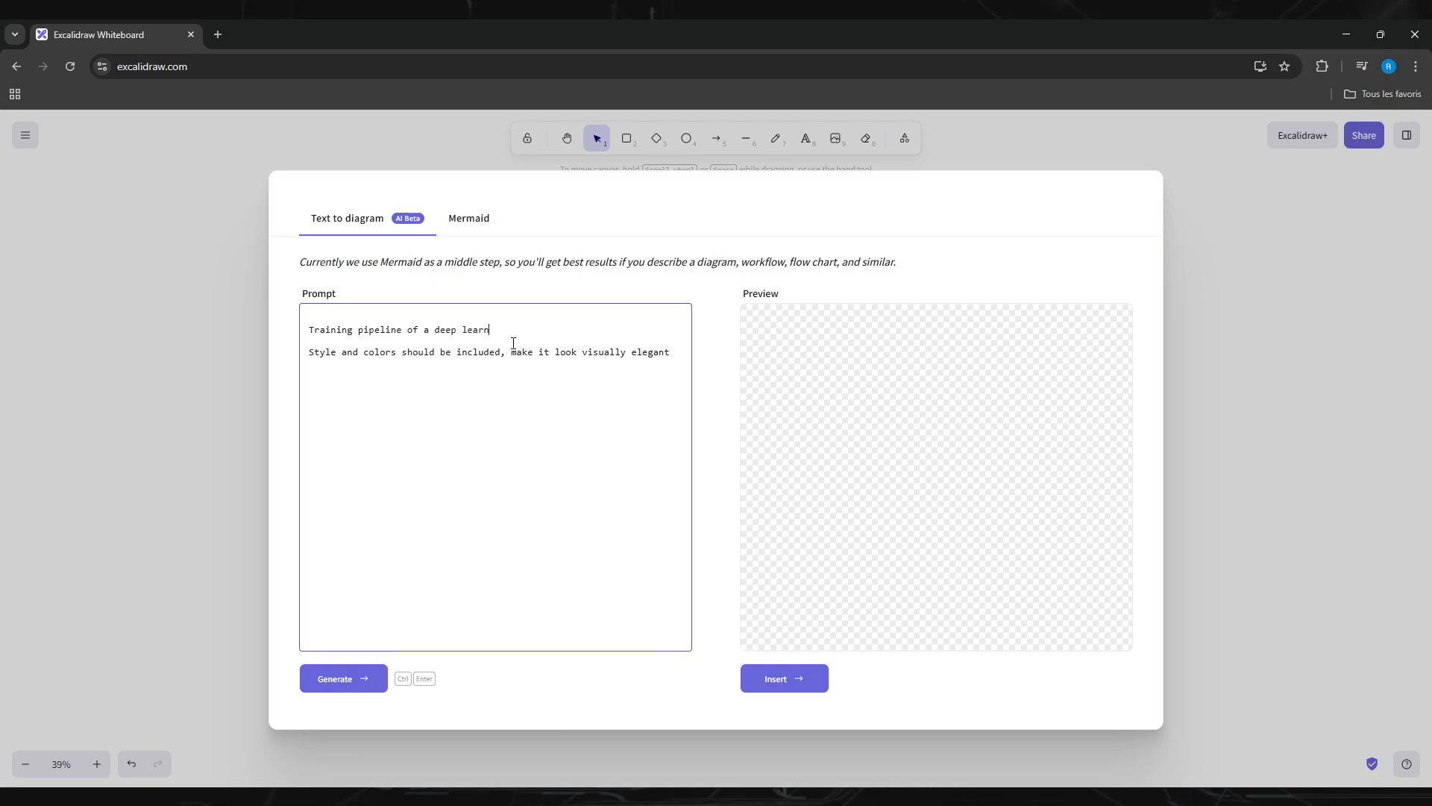
{"action": "type", "text": "ing se"}
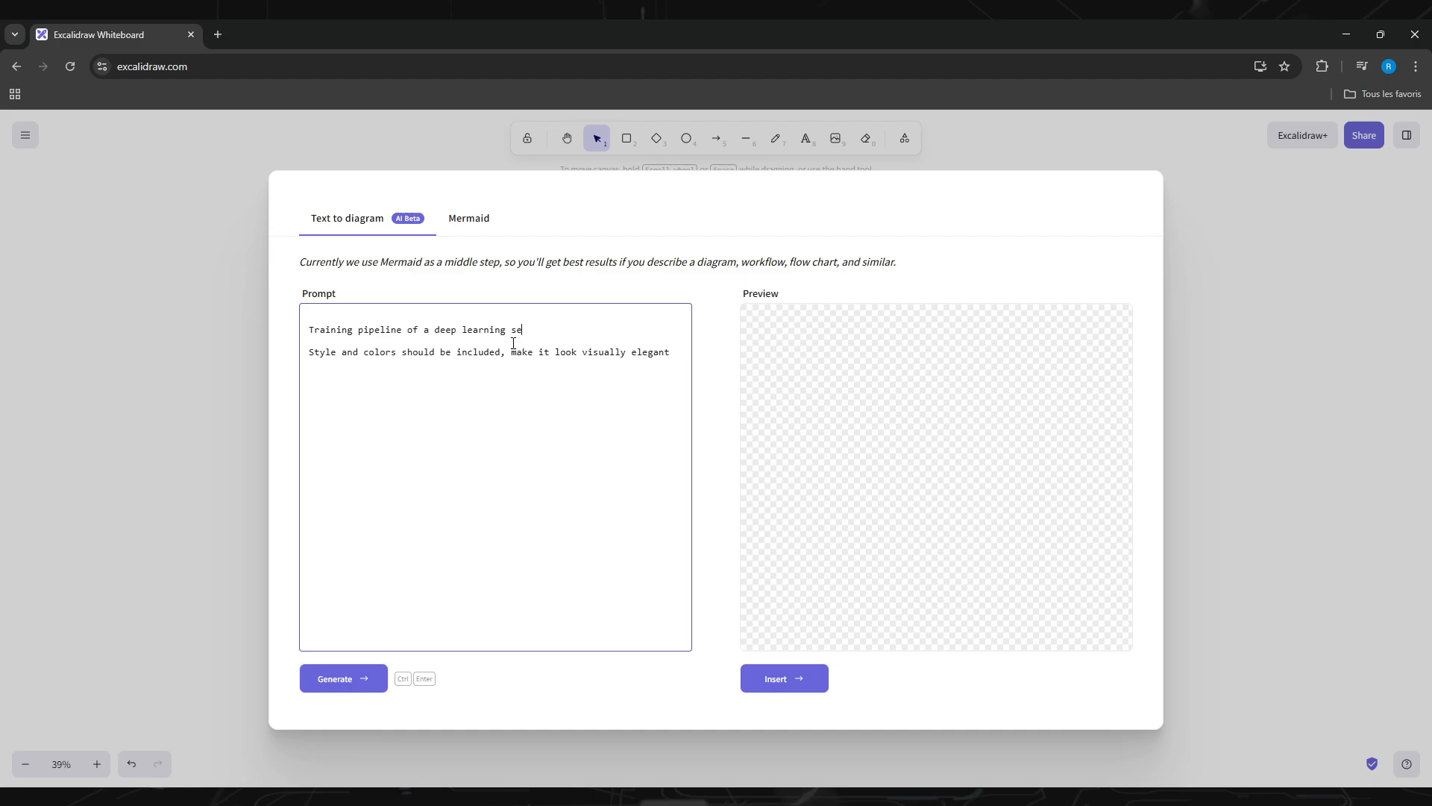
{"action": "type", "text": "gmentation "}
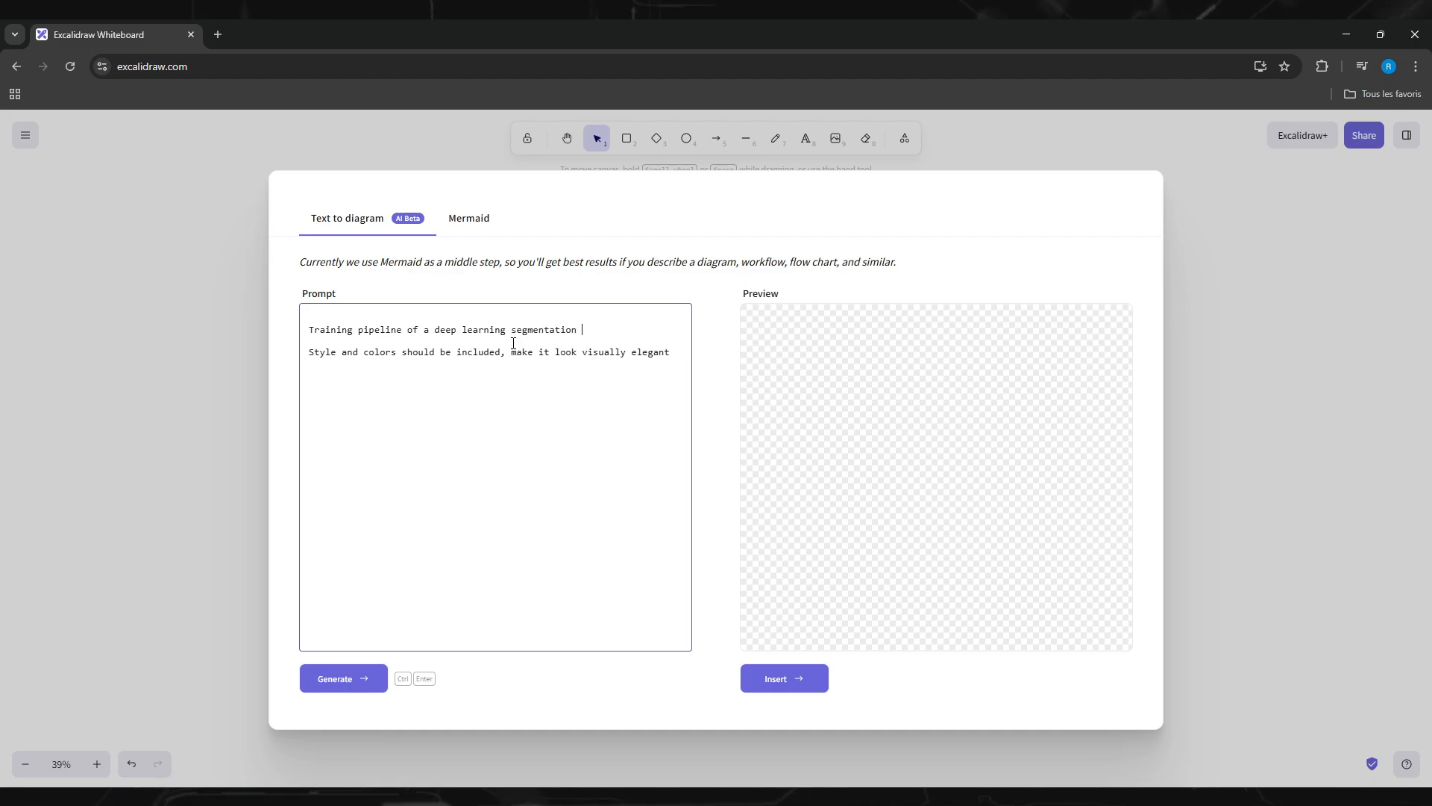
{"action": "type", "text": "problem"}
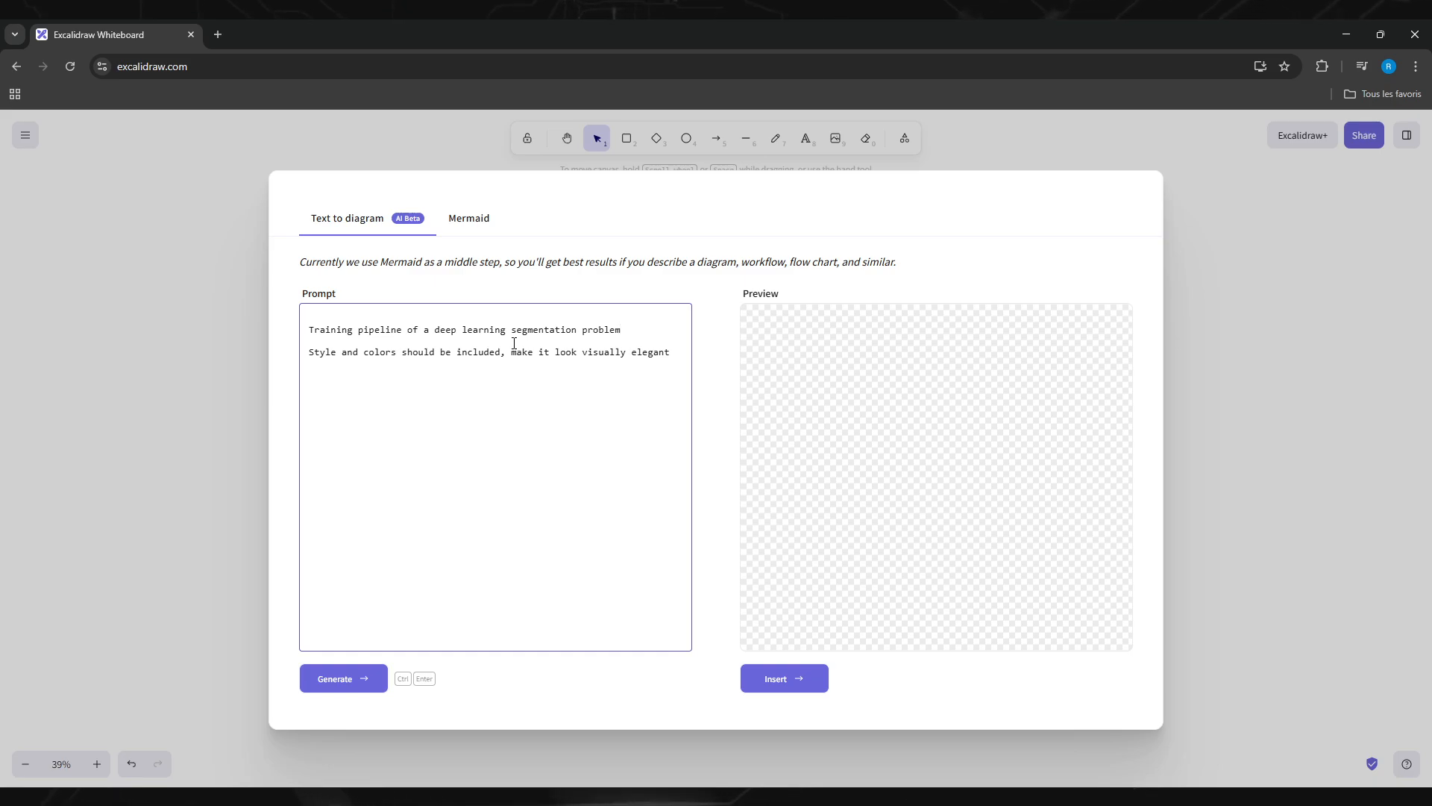
- Generate the diagram from the prompt, insert it into the canvas, and deselect it
{"action": "left_click", "coordinate": [780, 678]}
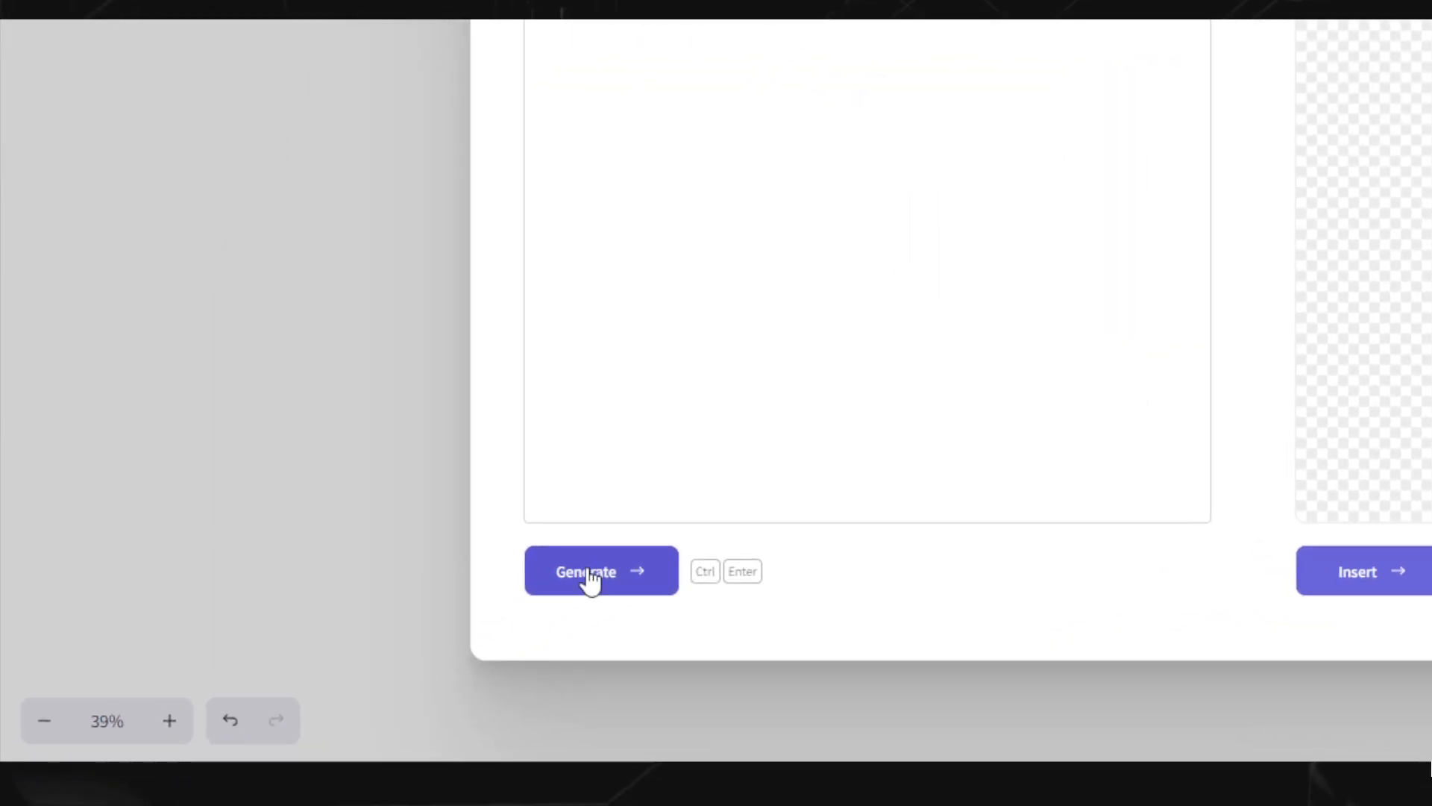
{"action": "left_click", "coordinate": [332, 684]}
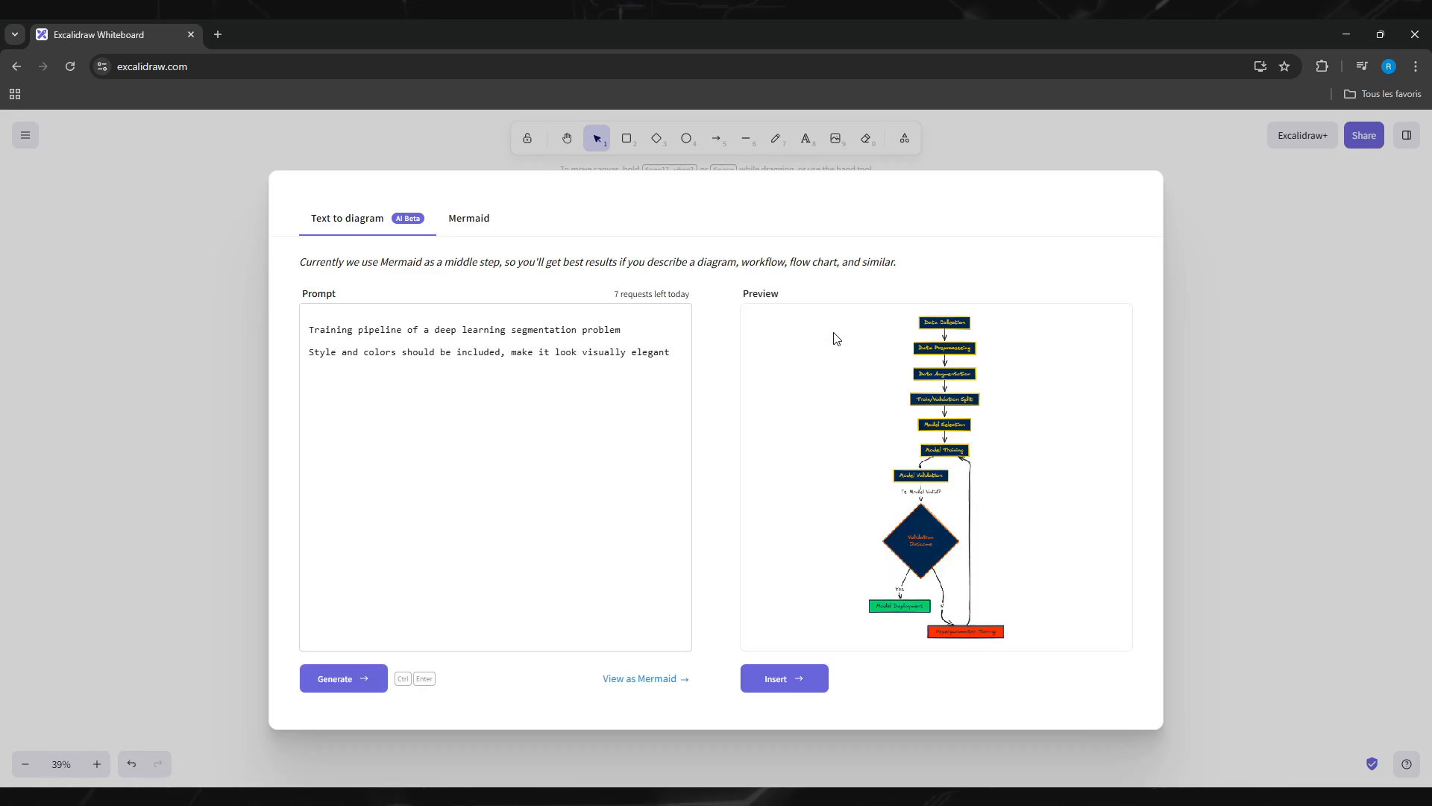
{"action": "left_click", "coordinate": [786, 671]}
{"action": "left_click", "coordinate": [969, 358]}
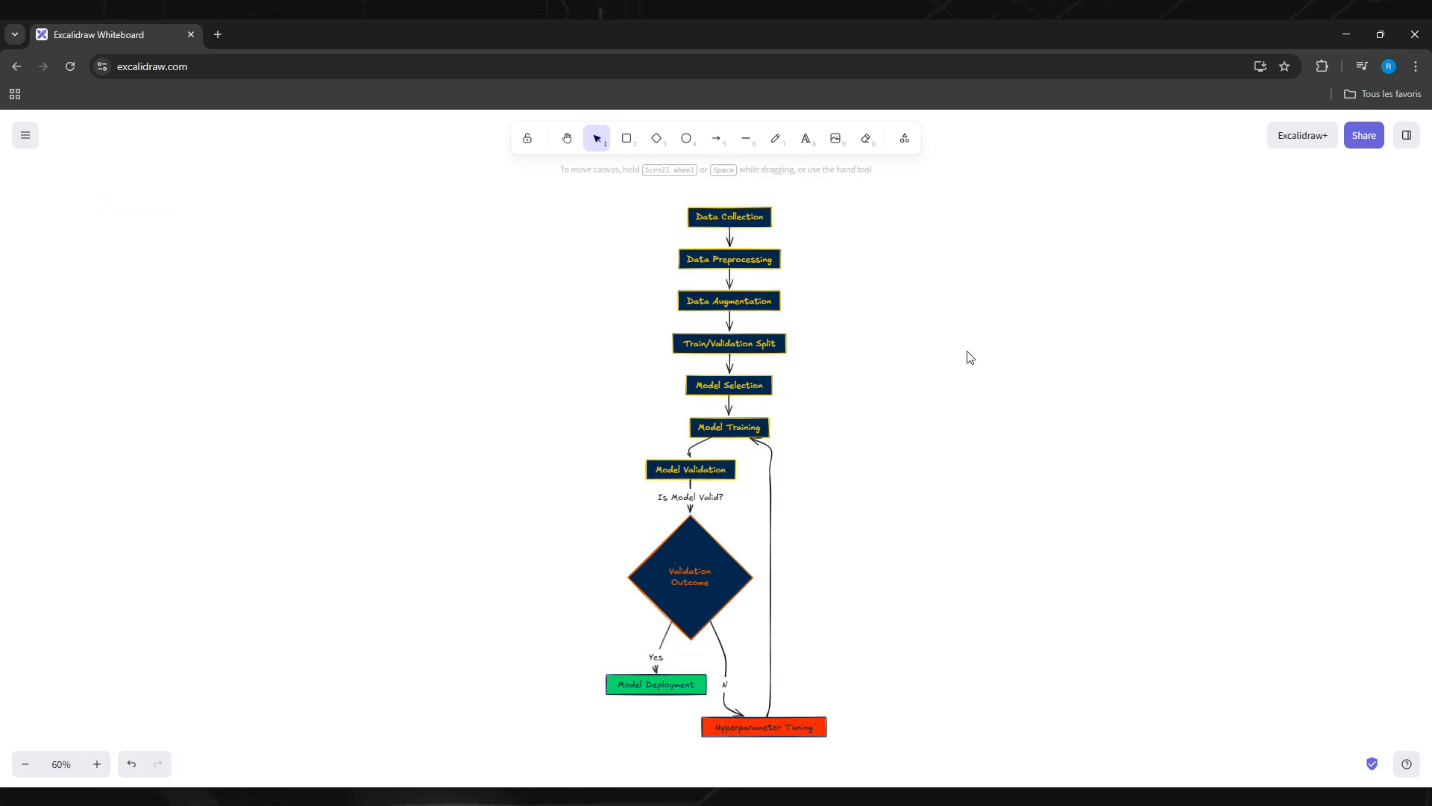